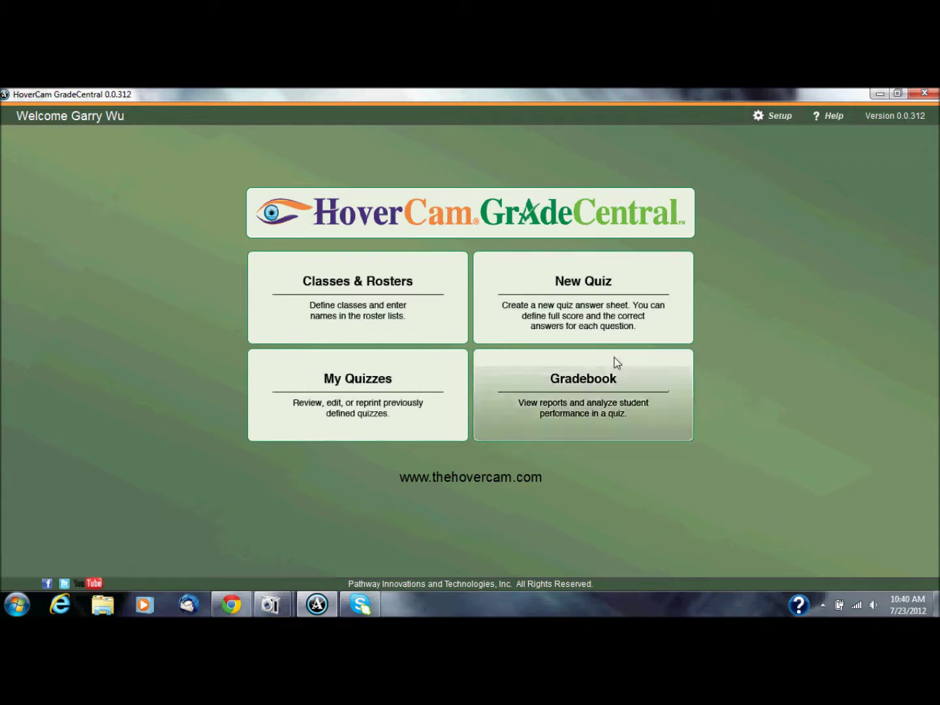
Create a new quiz with Quiz ID 1234 and the title 'English', leaving the note empty.
click(596, 305)
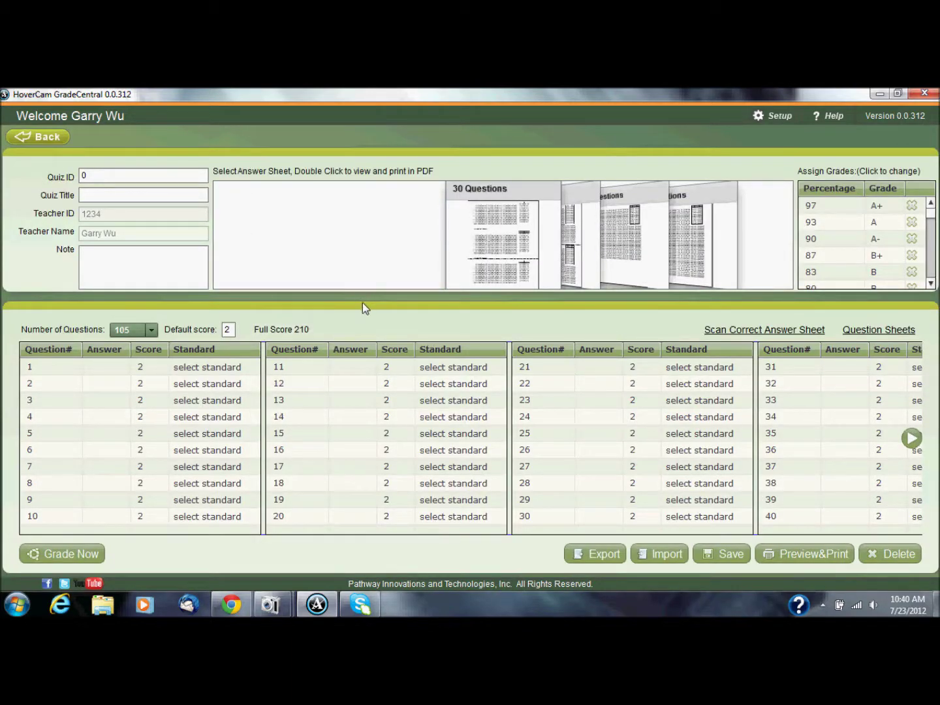
click(120, 189)
text(1234)
click(124, 198)
text(English)
click(145, 263)
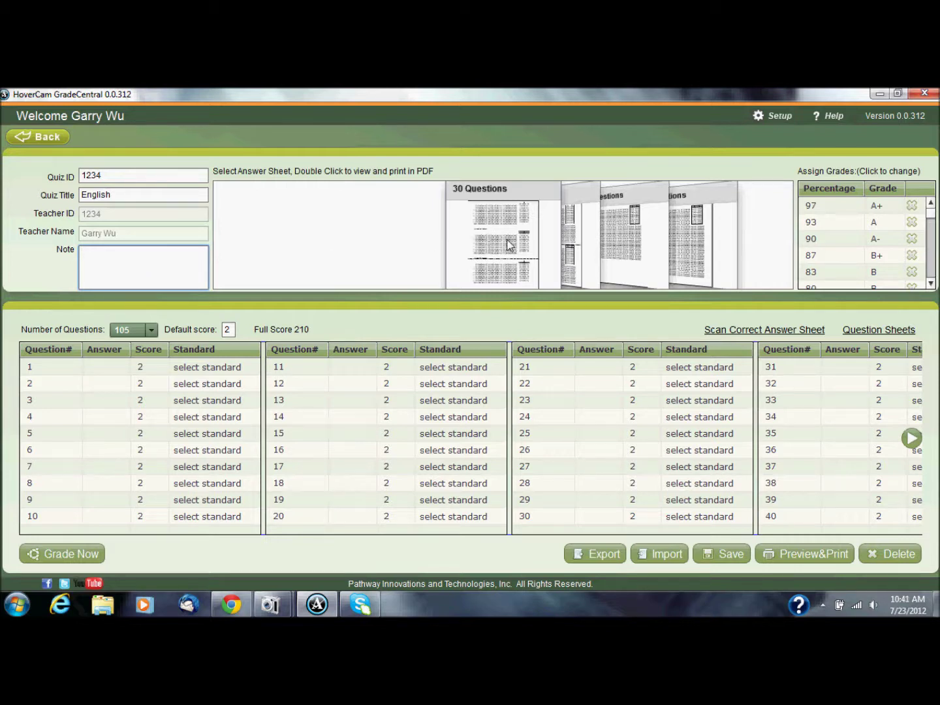
click(570, 243)
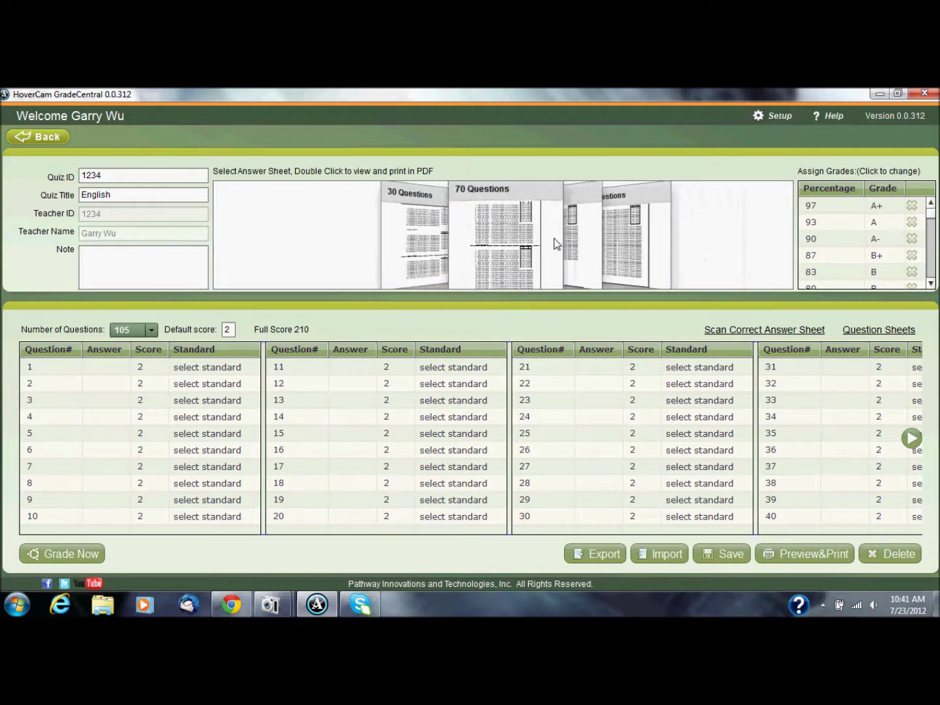
click(563, 242)
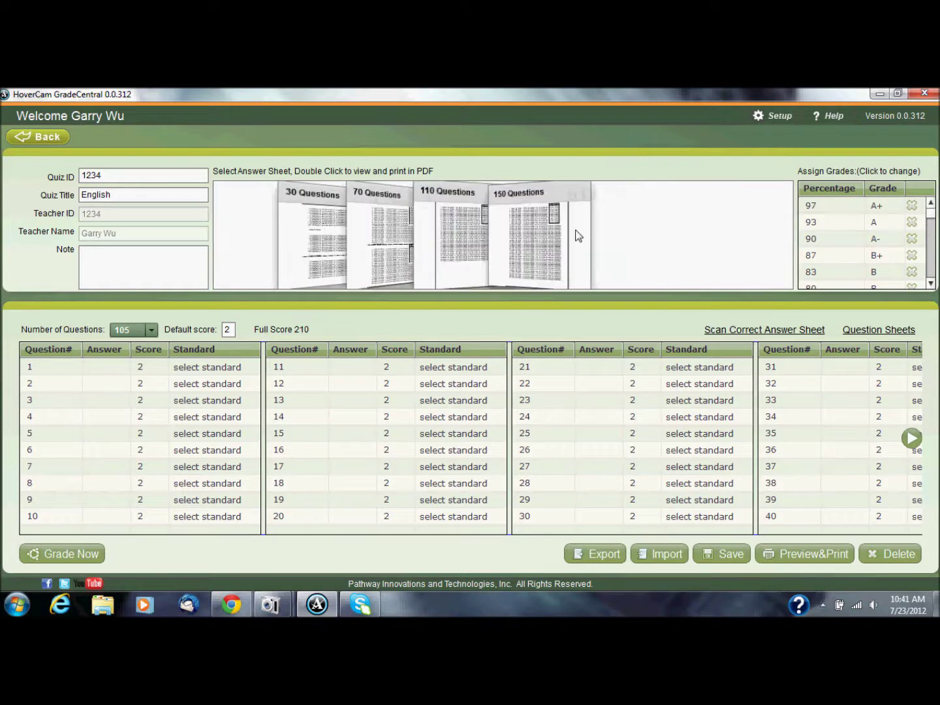
click(579, 236)
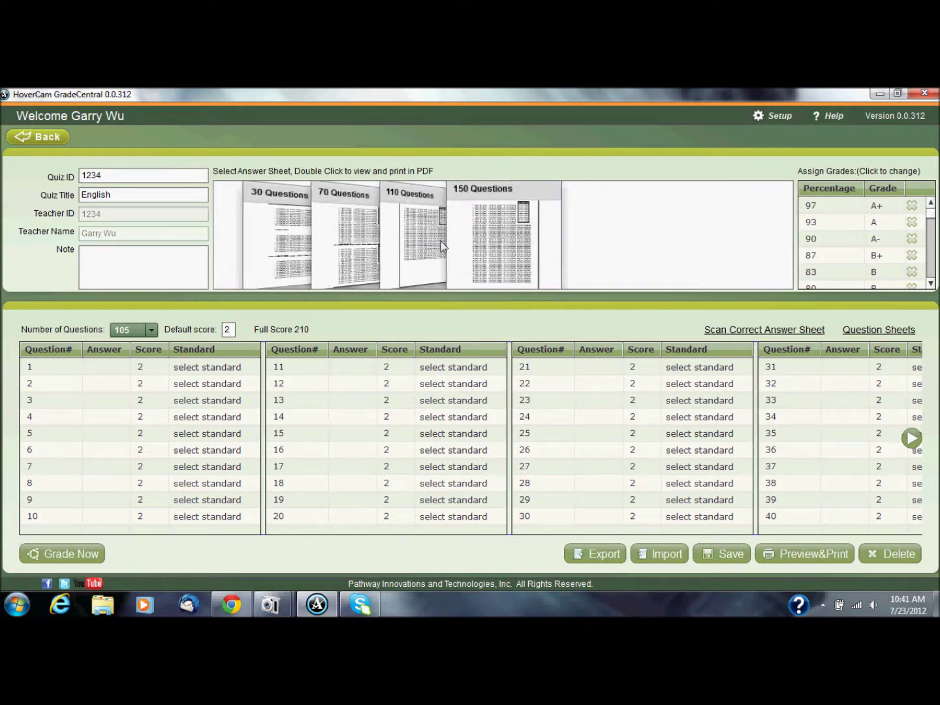
click(296, 249)
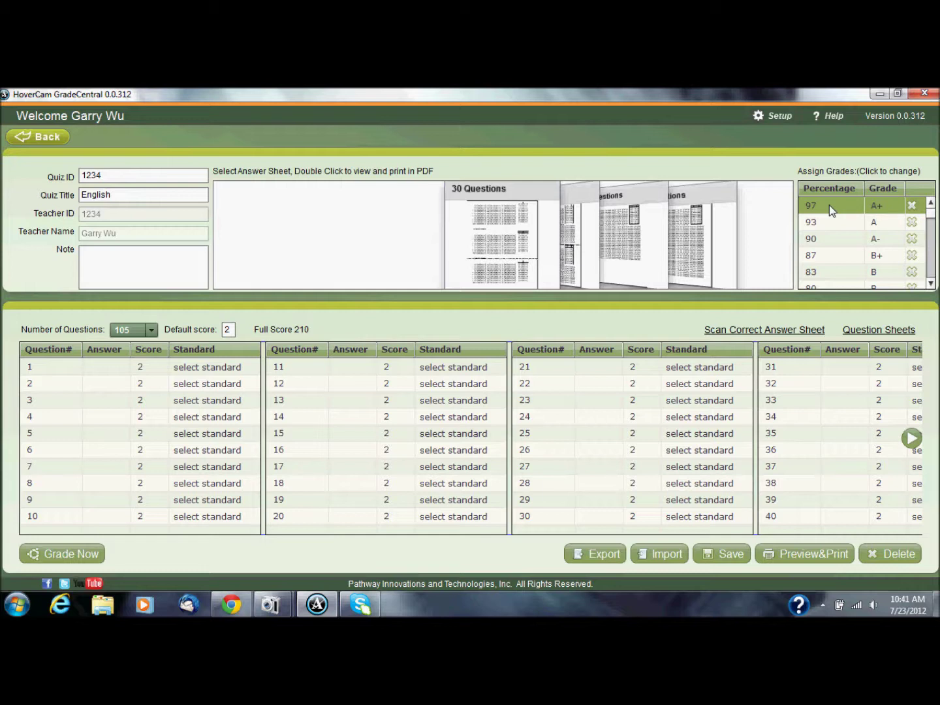
click(829, 205)
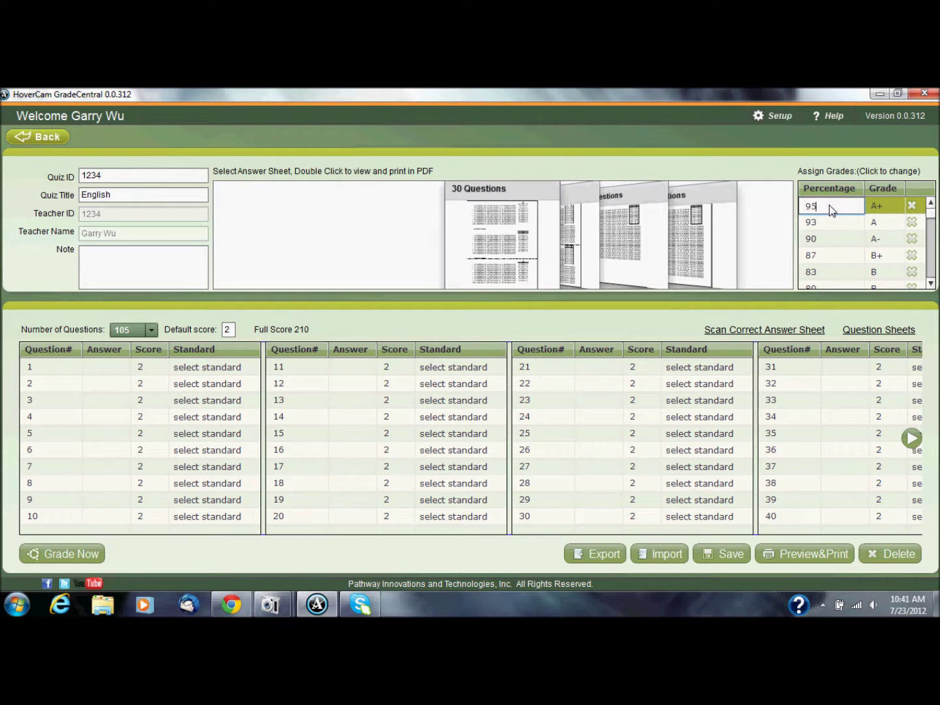
key(Return)
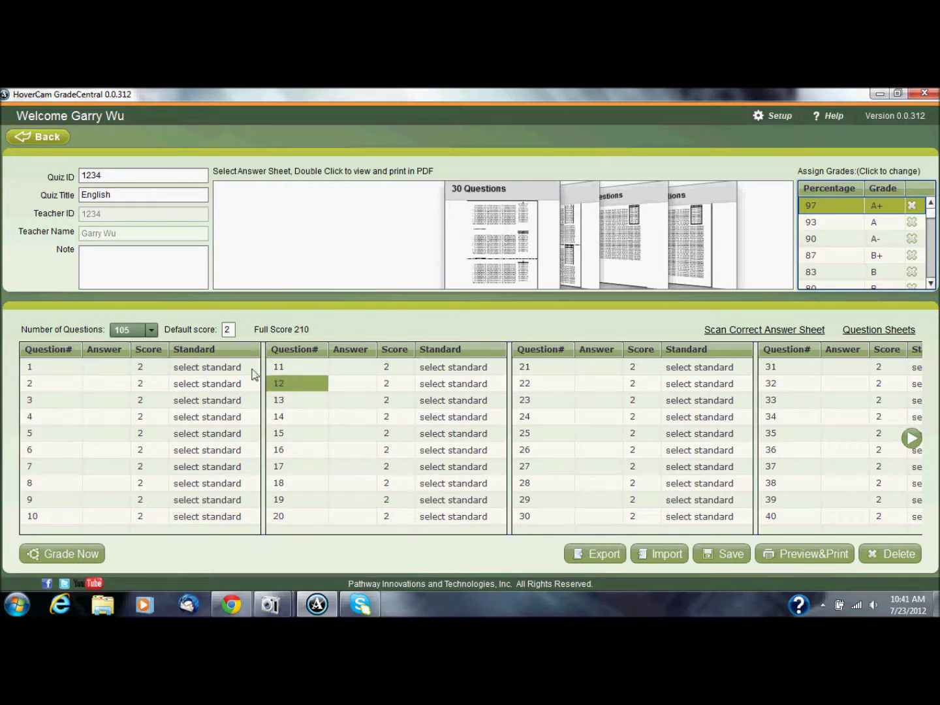
Set the Number of Questions to 10, giving 2 points each and a full score of 20.
click(151, 334)
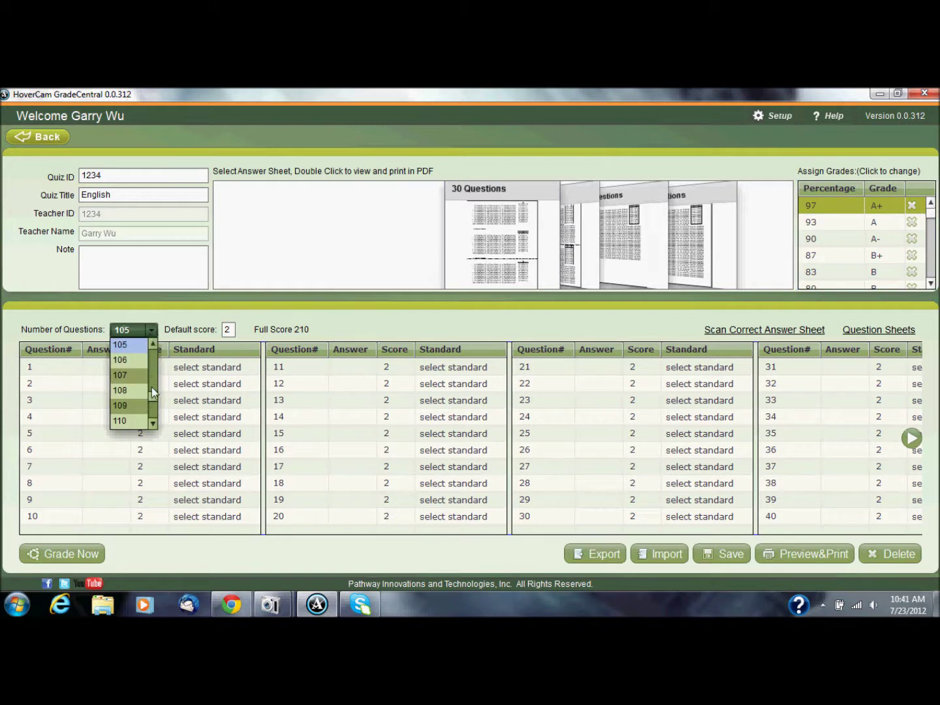
drag(153, 393, 155, 353)
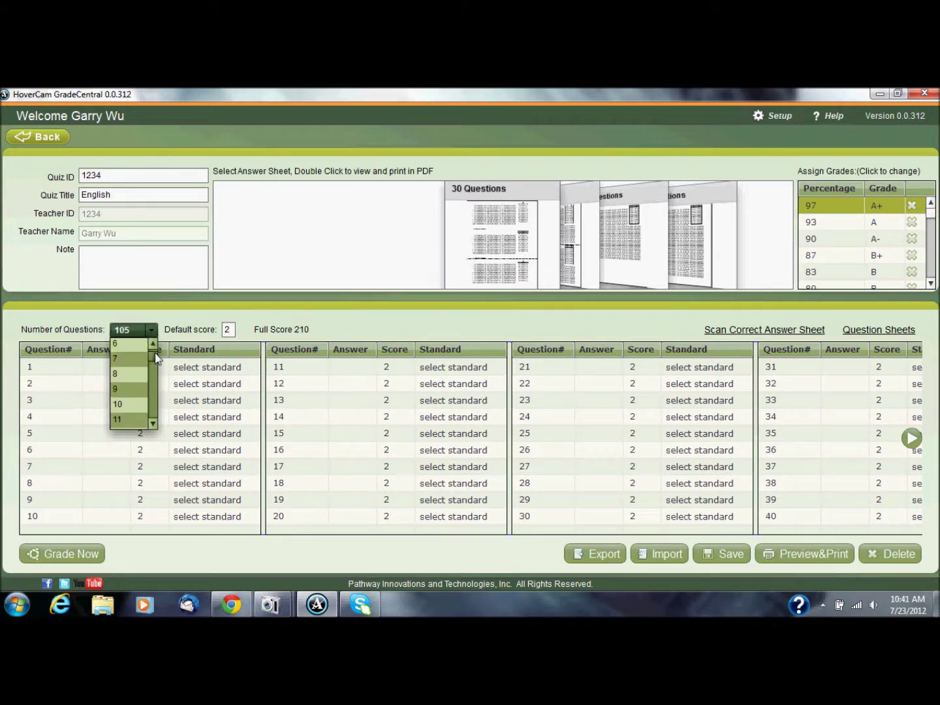
click(137, 403)
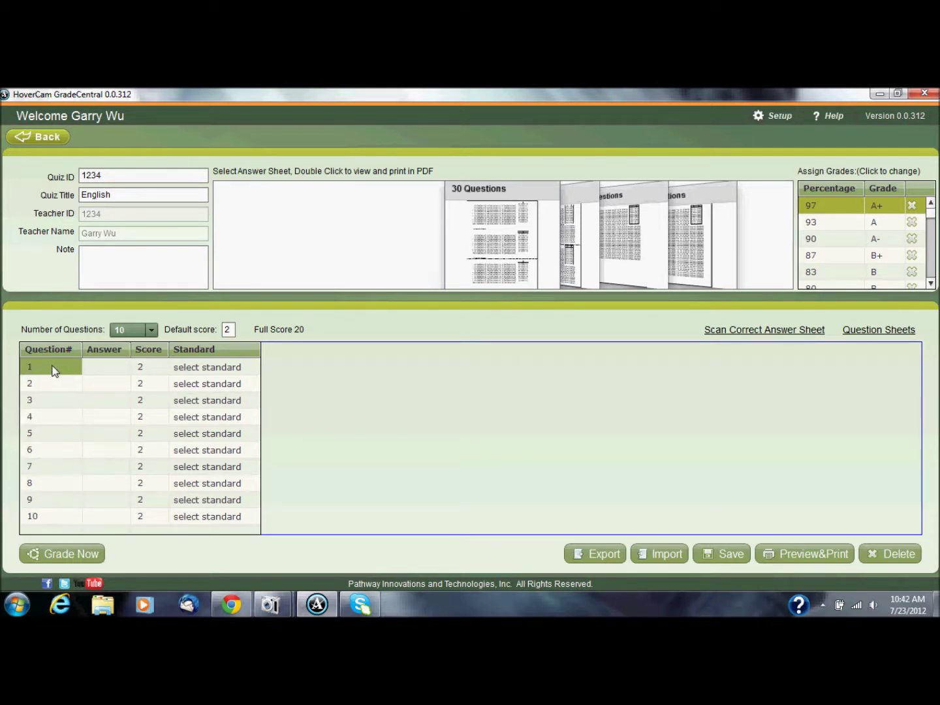
double_click(103, 370)
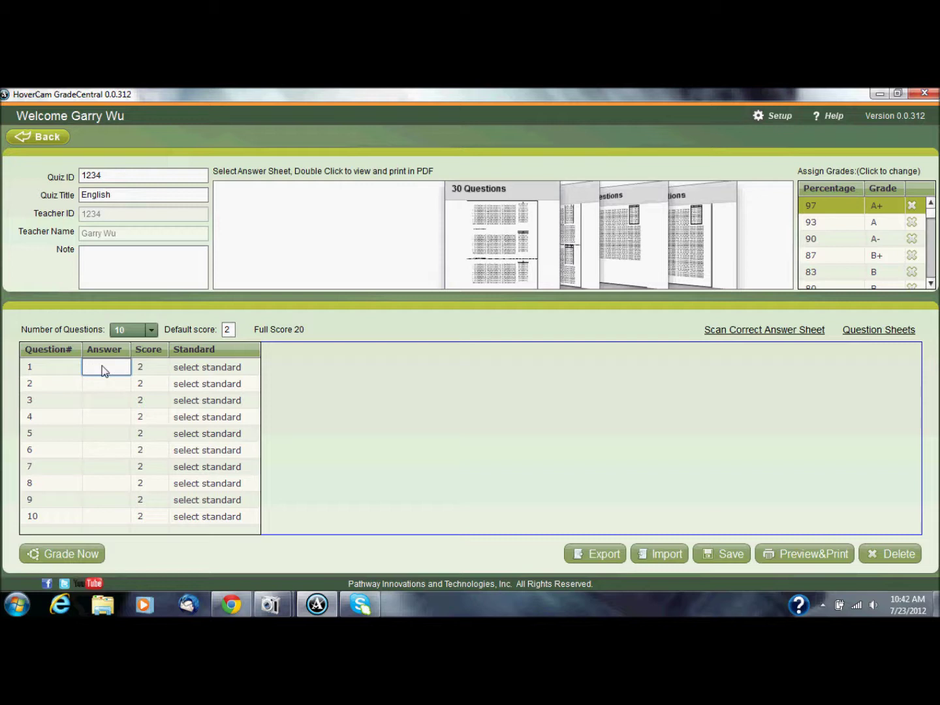
Enter B as question 1's correct answer.
text(B)
click(148, 368)
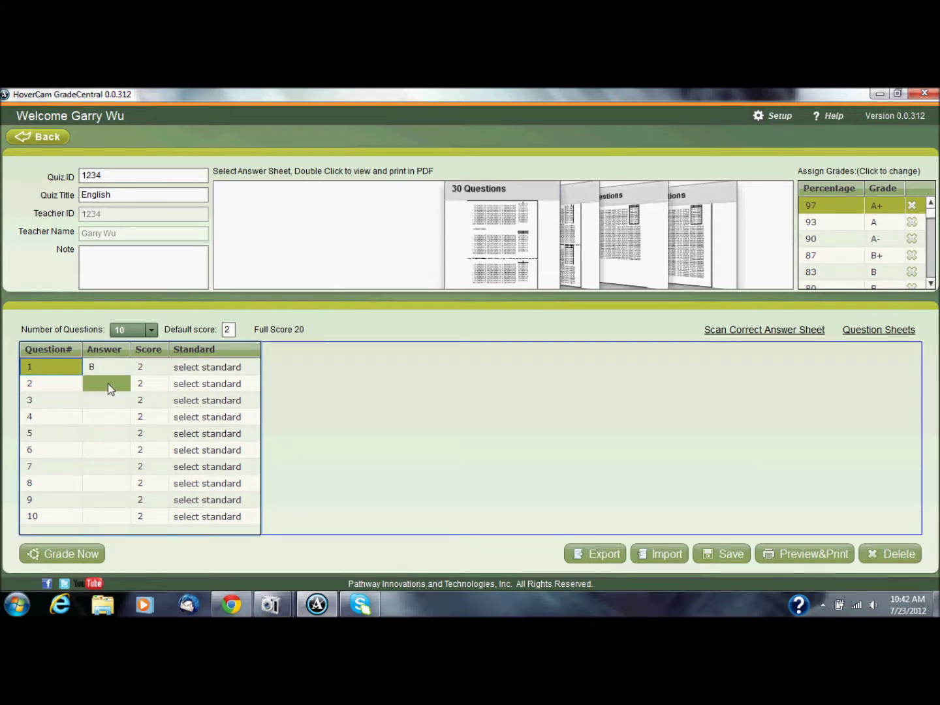
Load the California English/Language Arts Grade 4 standards for question 1.
click(220, 368)
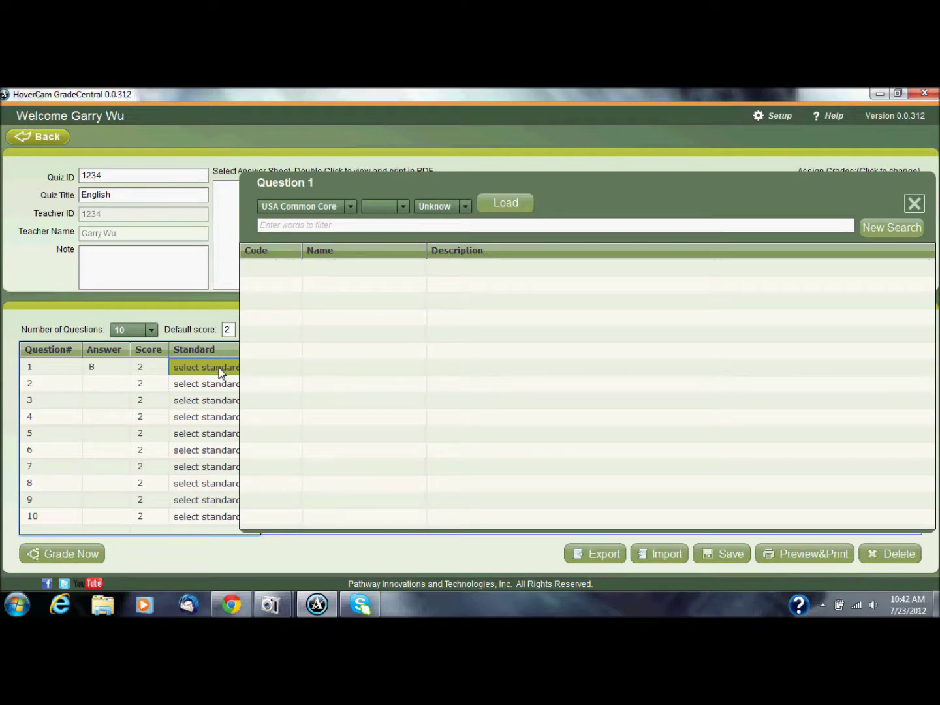
click(350, 208)
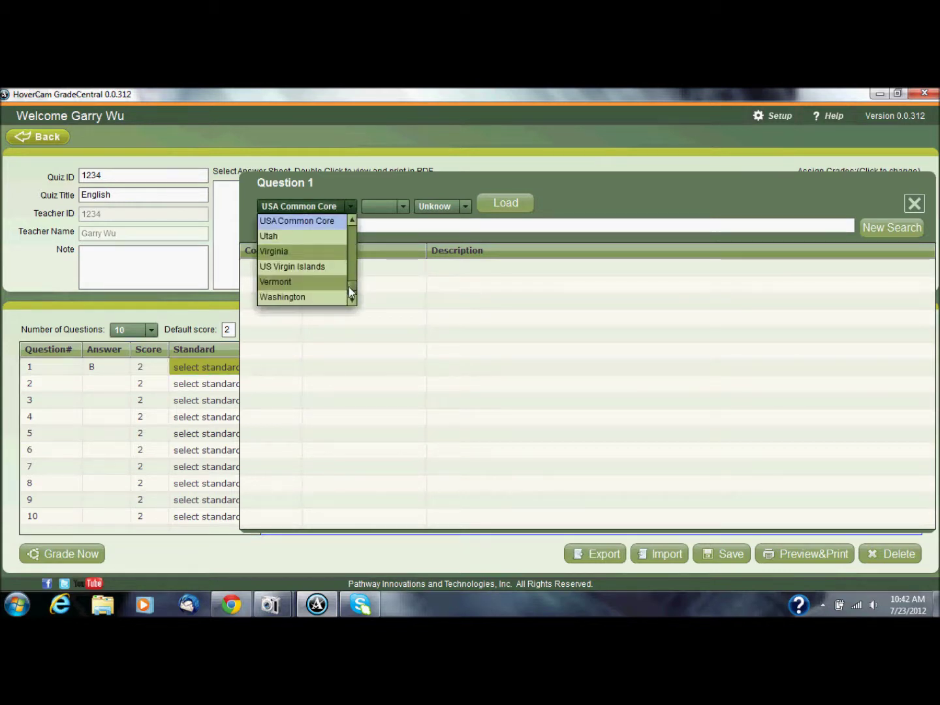
drag(350, 288, 356, 234)
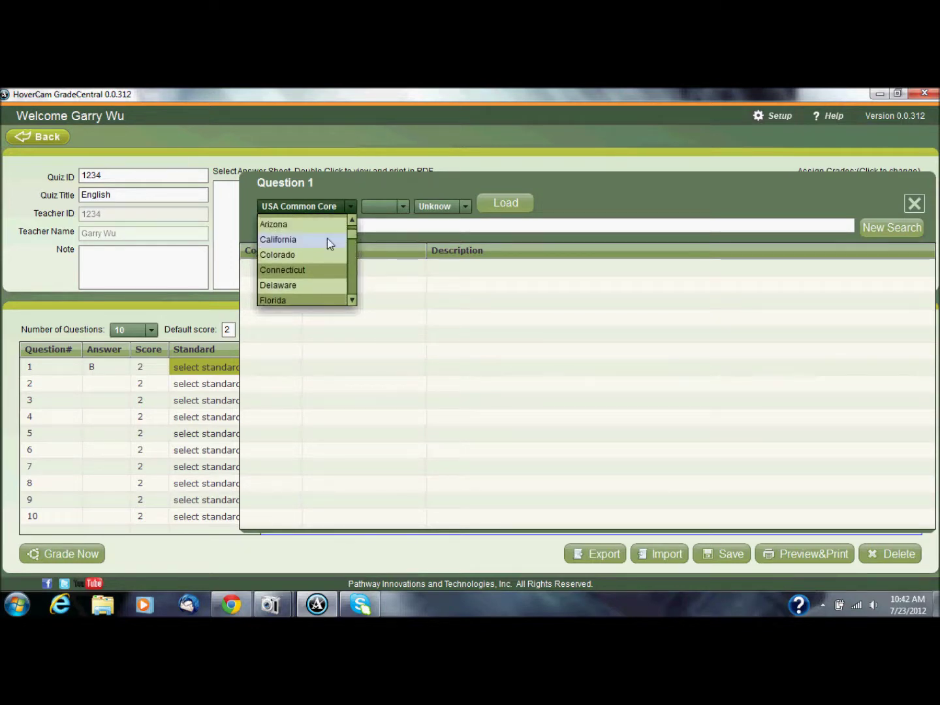
click(327, 239)
click(364, 207)
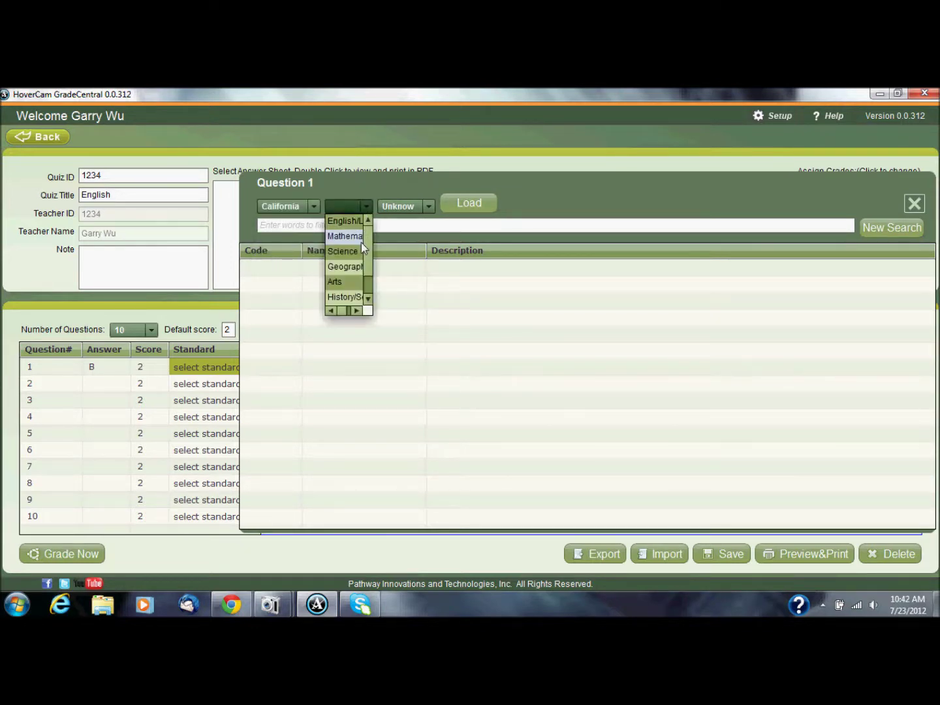
click(352, 225)
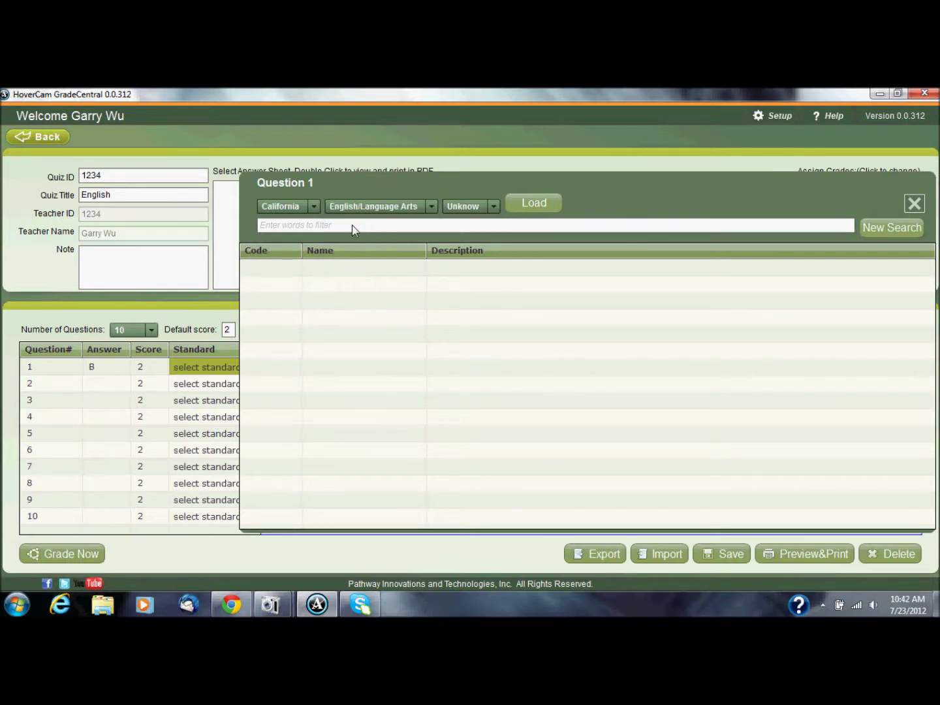
click(493, 206)
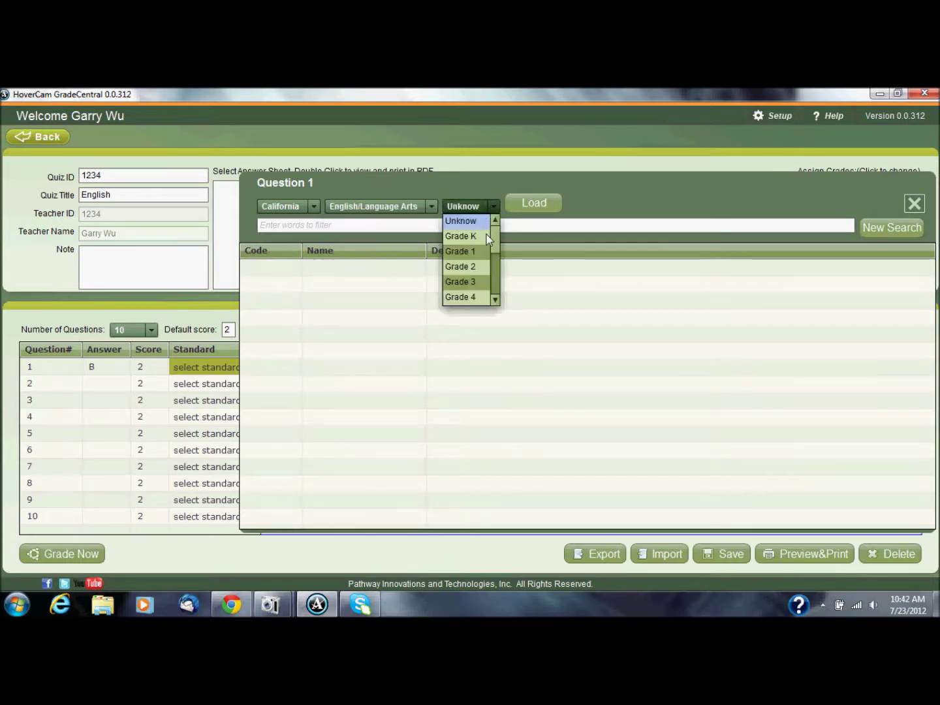
click(483, 297)
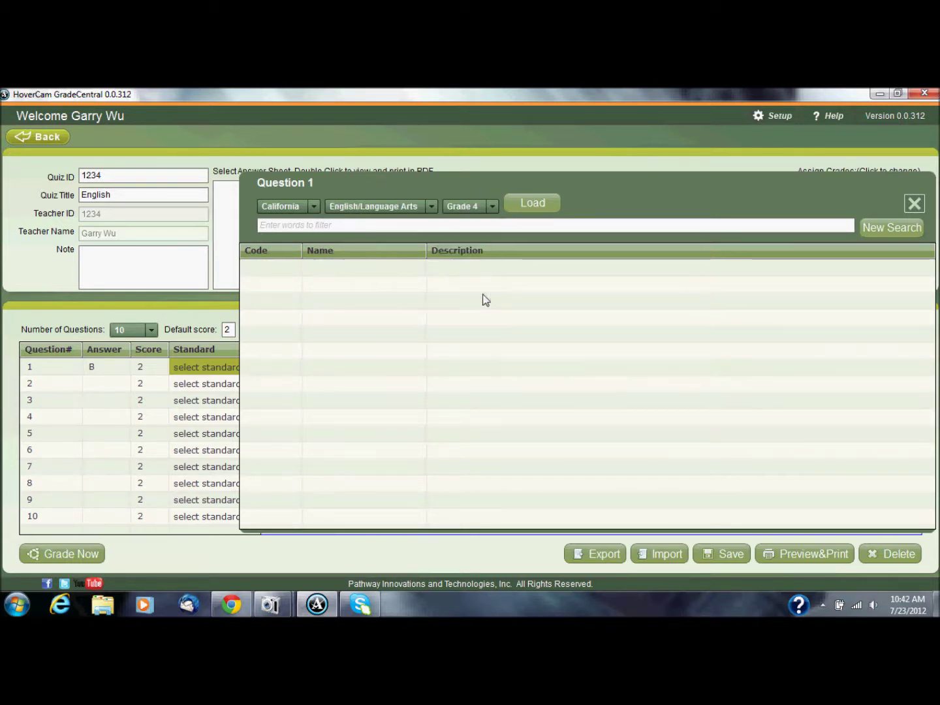
click(538, 202)
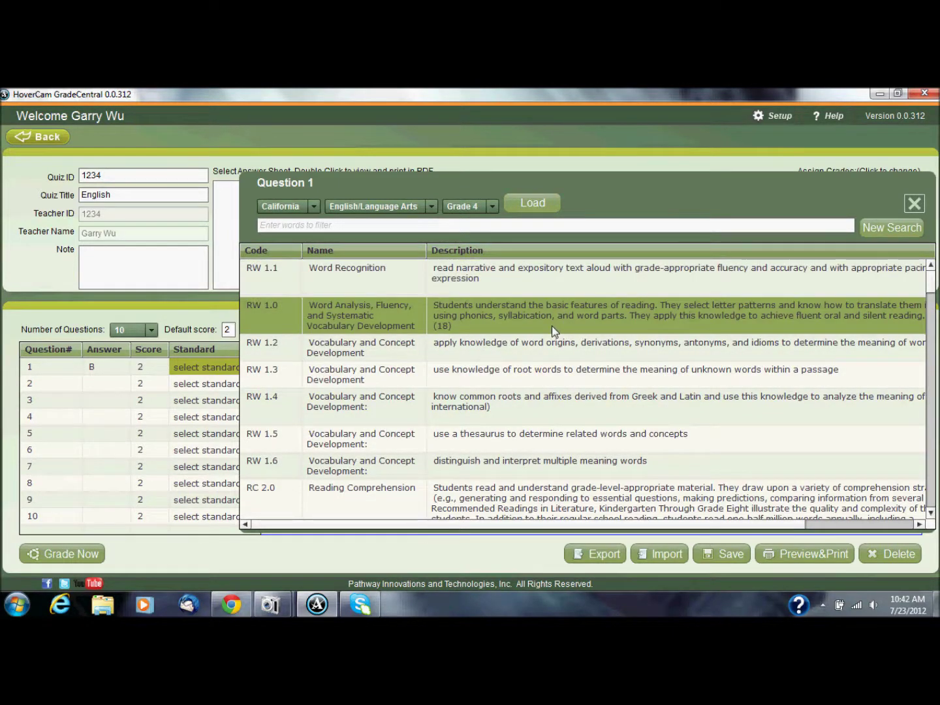
Assign standard WC 1.3 to question 1.
scroll(552, 327, down, 3)
scroll(542, 341, down, 9)
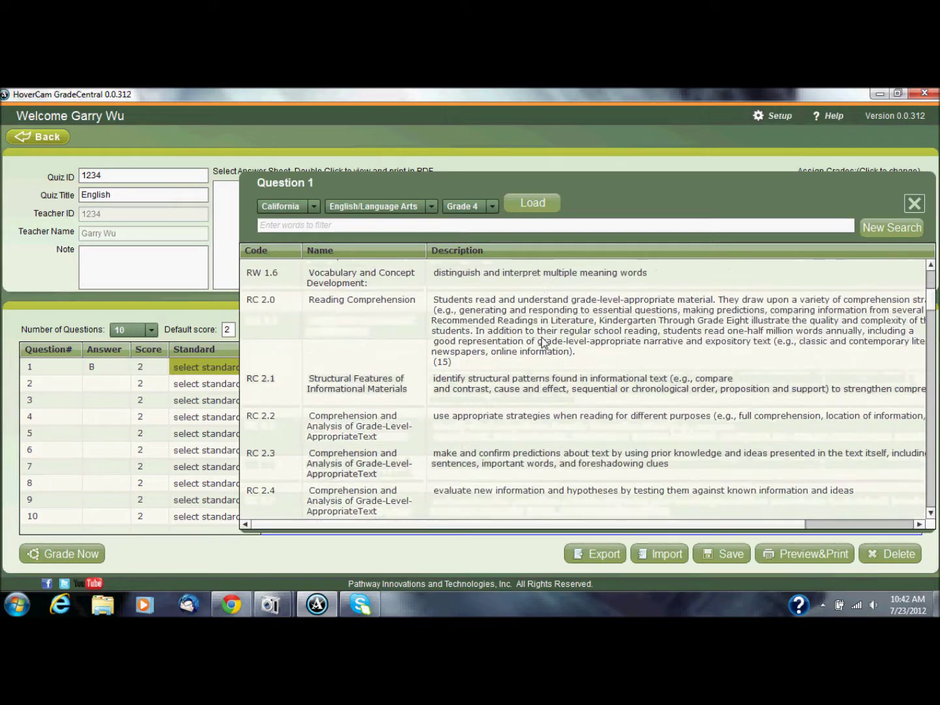
scroll(542, 341, down, 10)
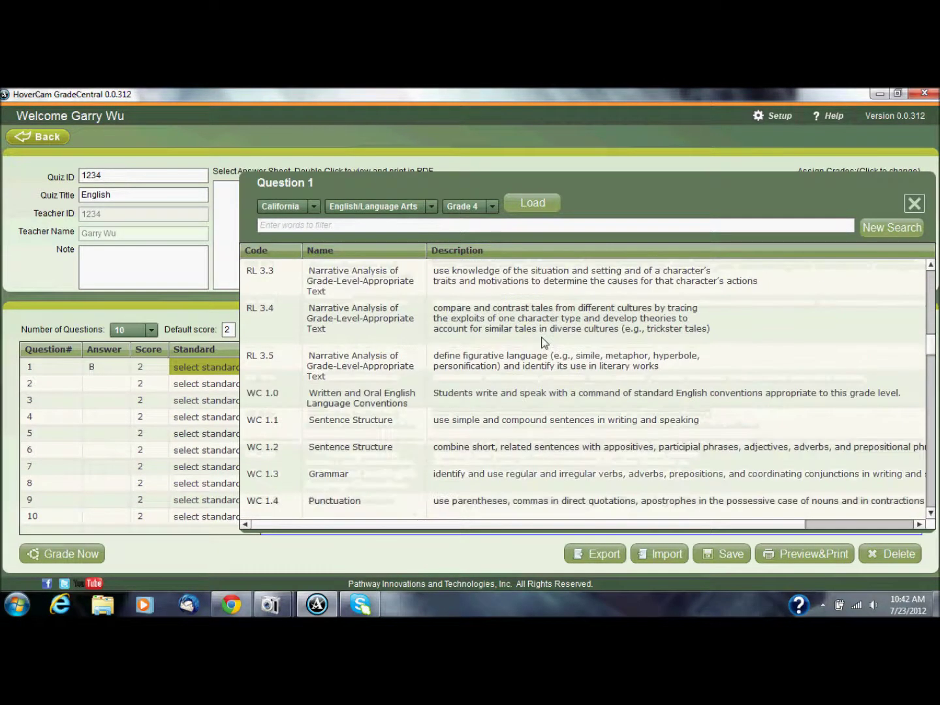
scroll(543, 341, down, 3)
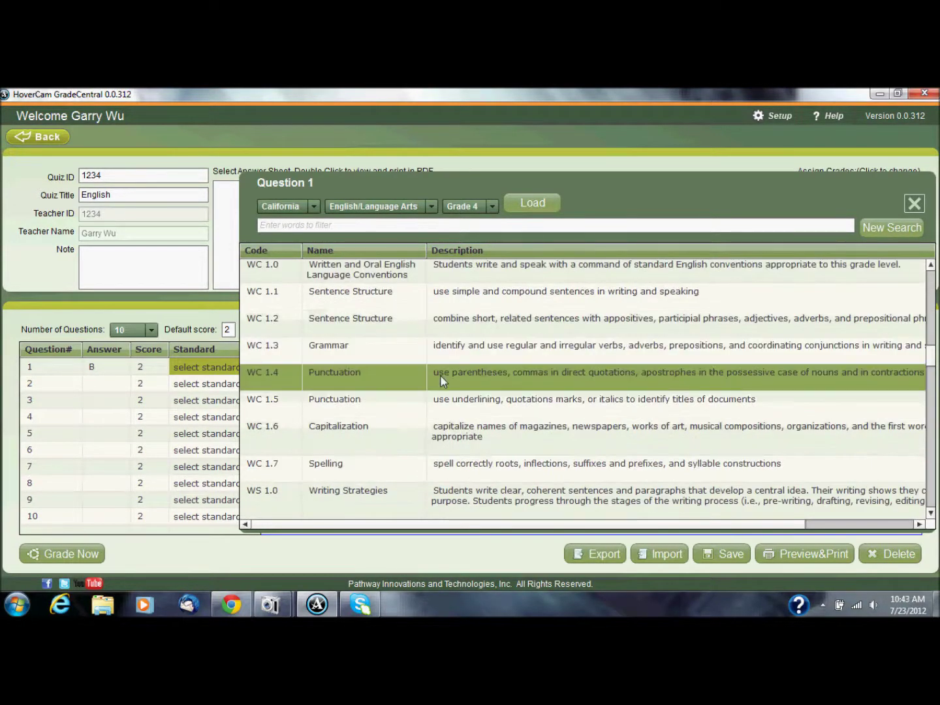
double_click(283, 349)
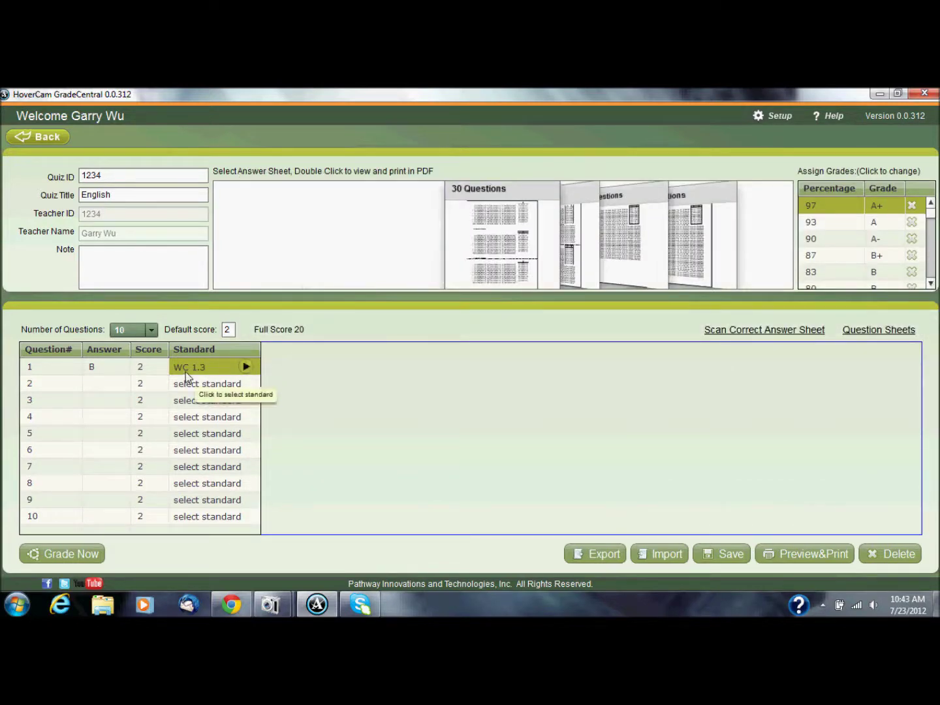
Give question 2 the answer C and the standard WS 1.7.
click(102, 390)
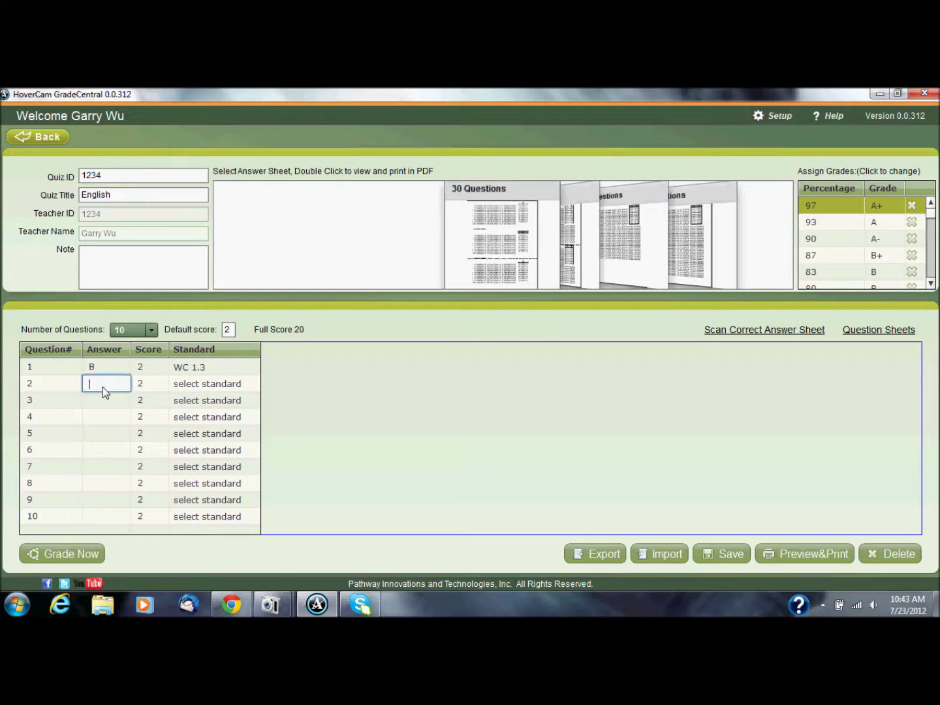
text(C)
click(195, 392)
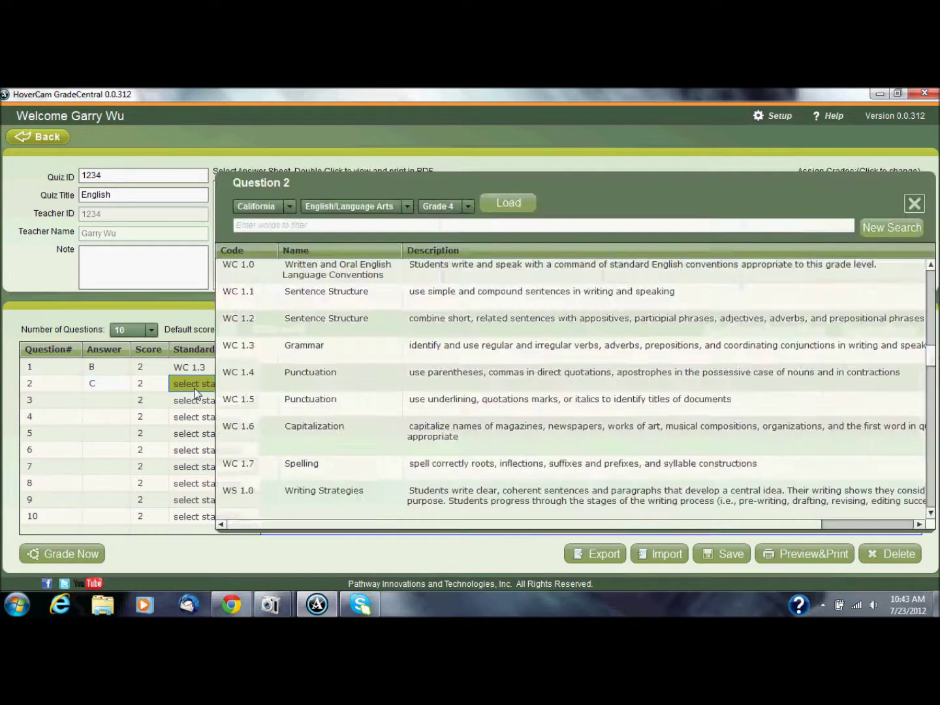
scroll(340, 425, down, 5)
click(340, 424)
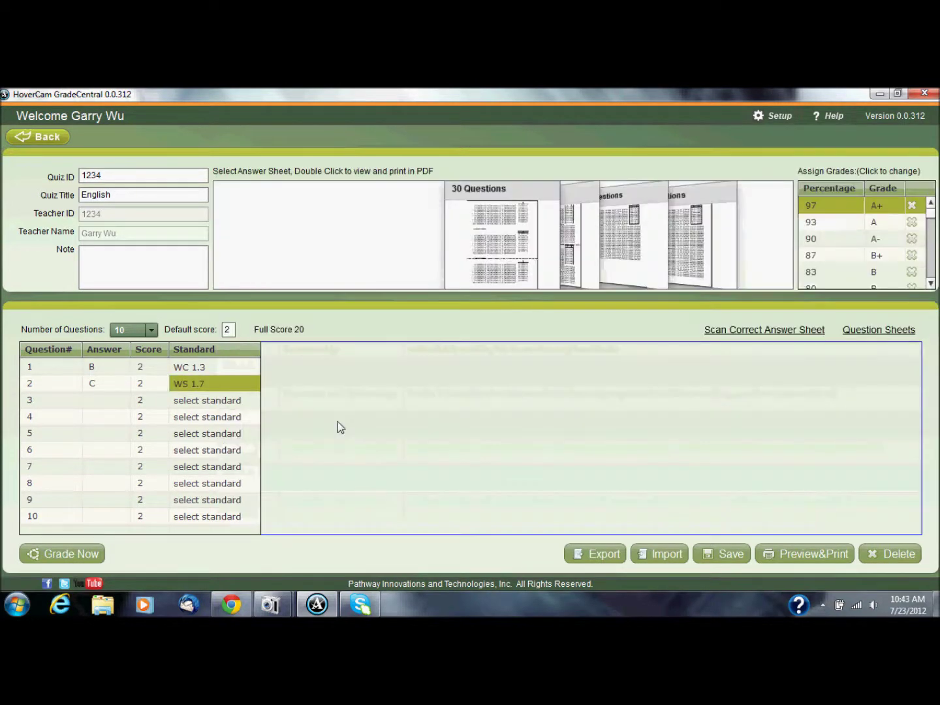
click(111, 400)
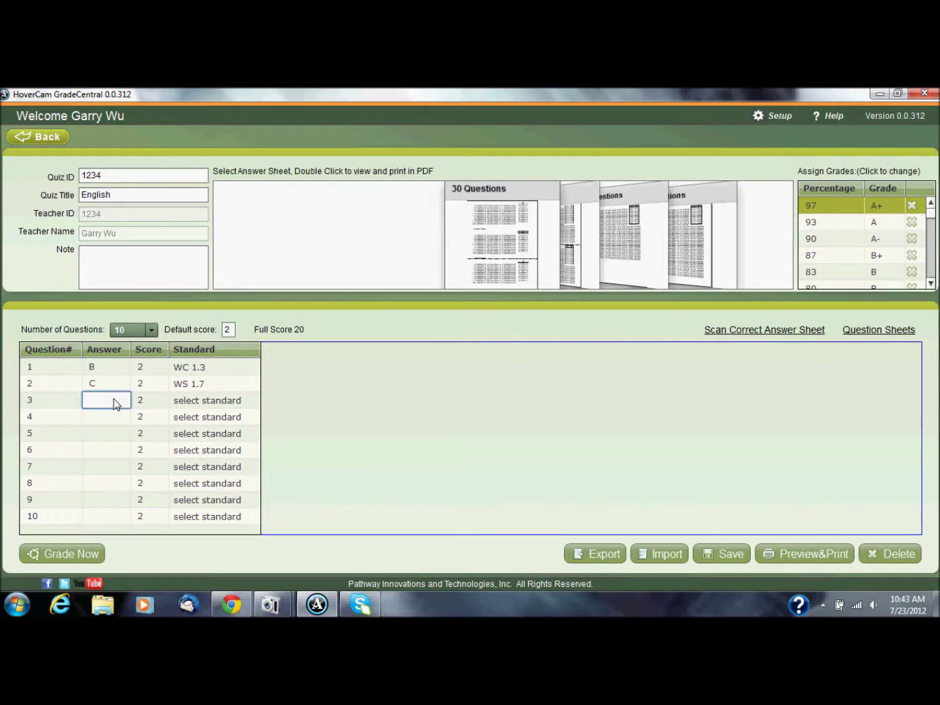
Enter answers D, E and B for questions 3–5.
text(D)
click(120, 424)
text(E)
click(119, 434)
click(119, 434)
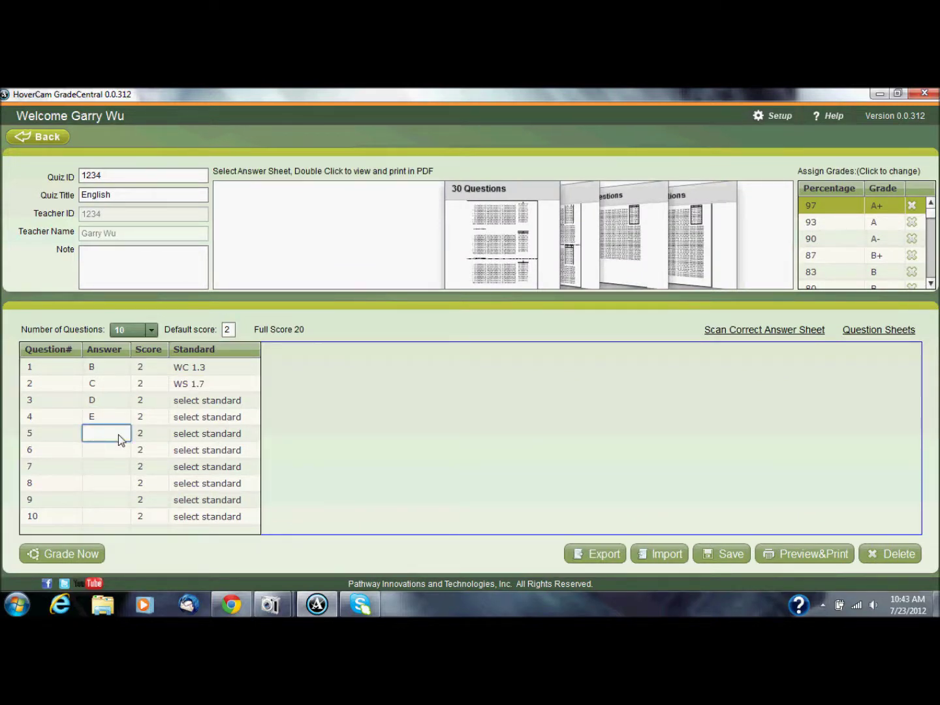
text(B)
click(120, 450)
Set question 6's answer to C and its score to 4 points.
click(119, 450)
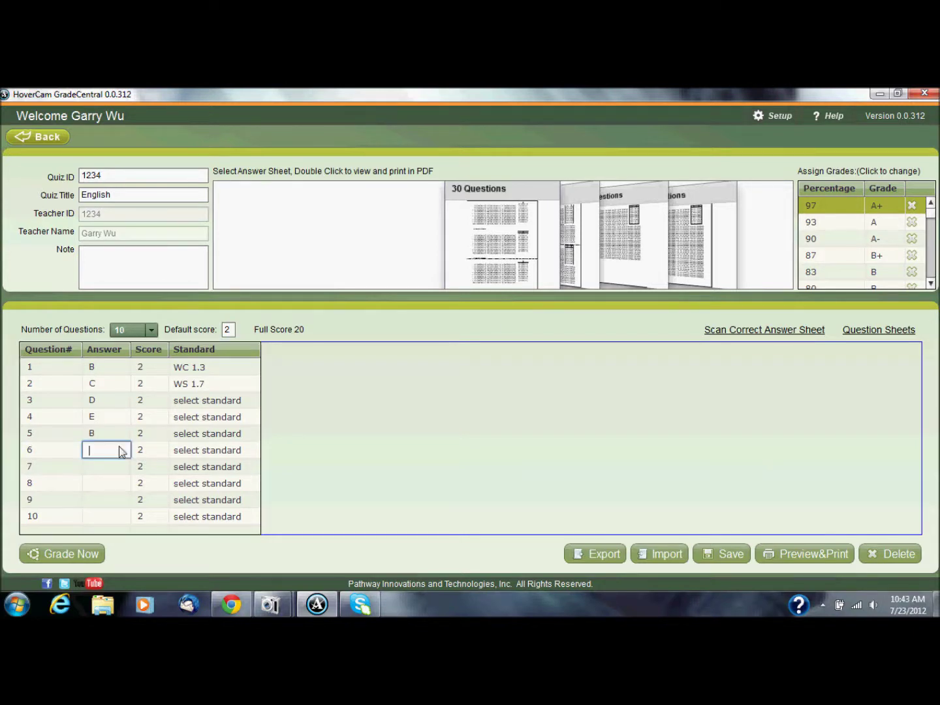
text(C)
click(150, 450)
click(149, 450)
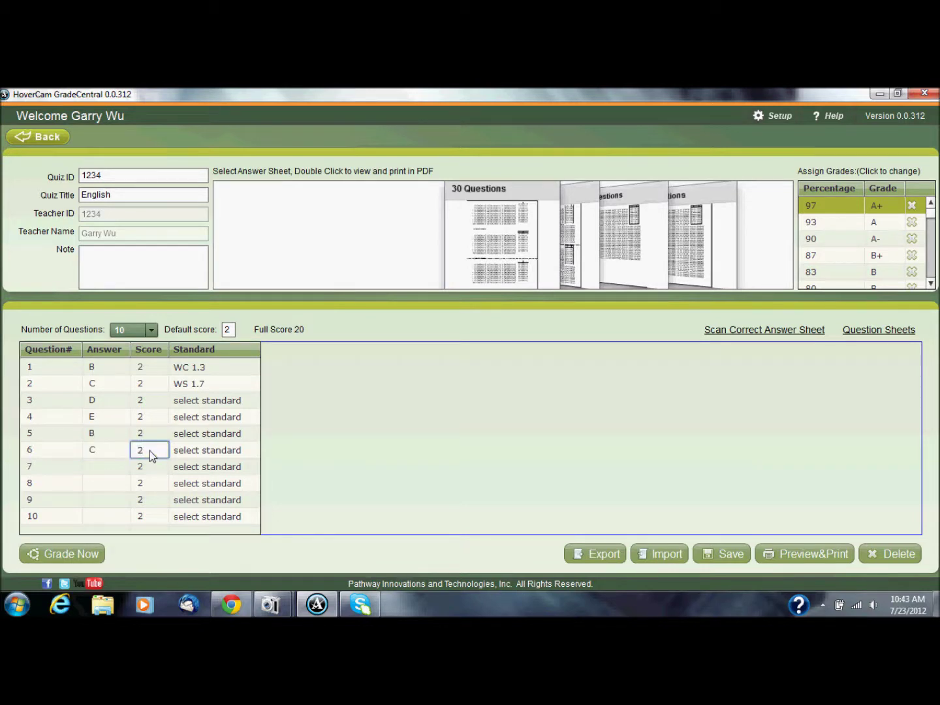
text(4)
click(316, 455)
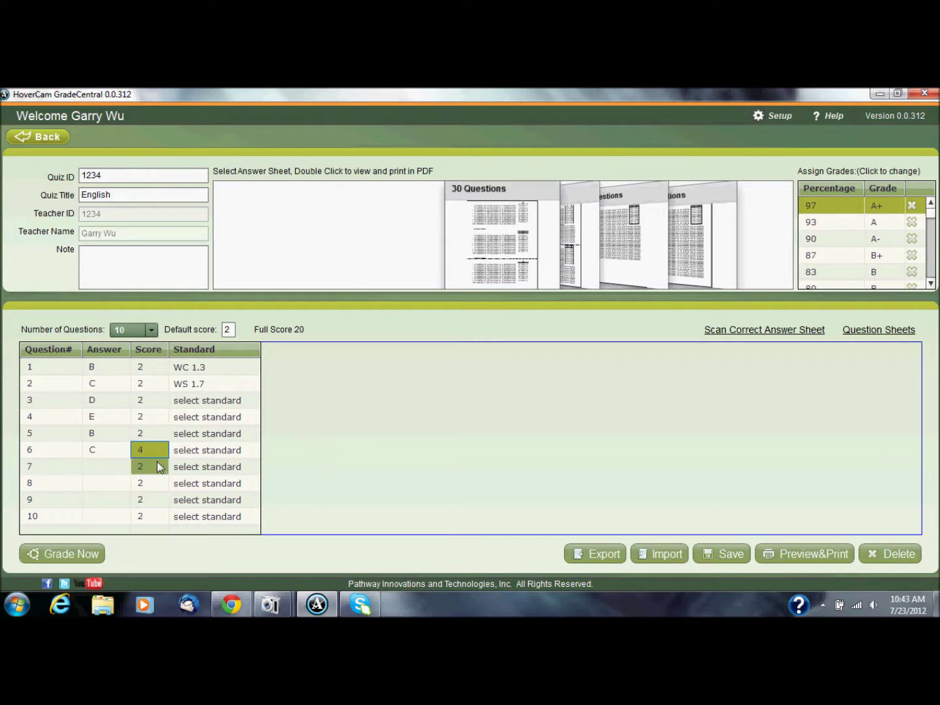
Enter D as the answer for questions 7–10.
click(95, 463)
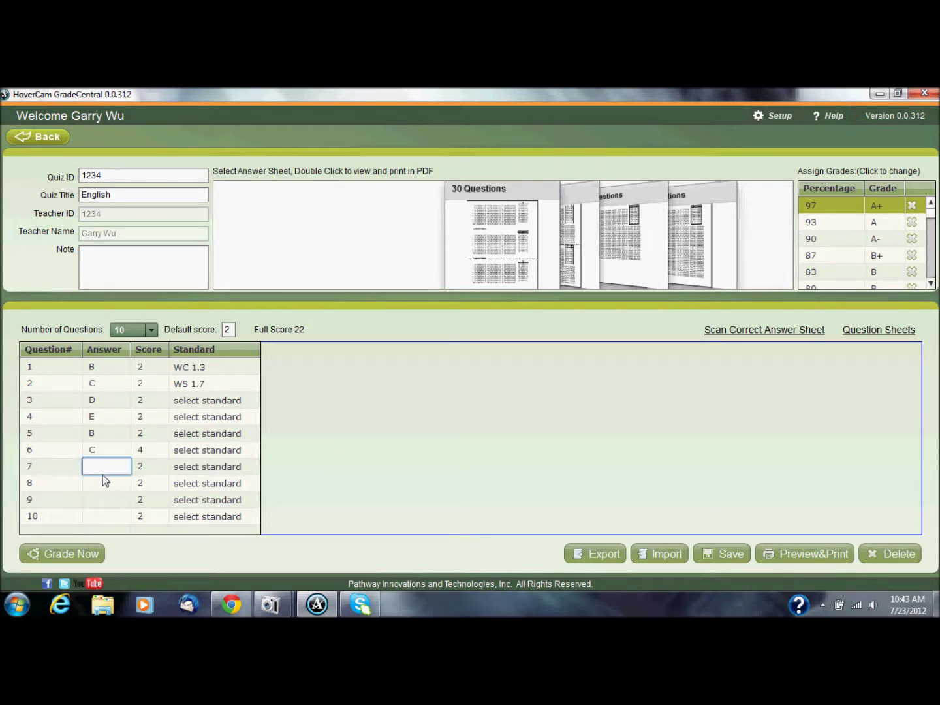
click(109, 486)
click(108, 486)
text(D)
click(111, 500)
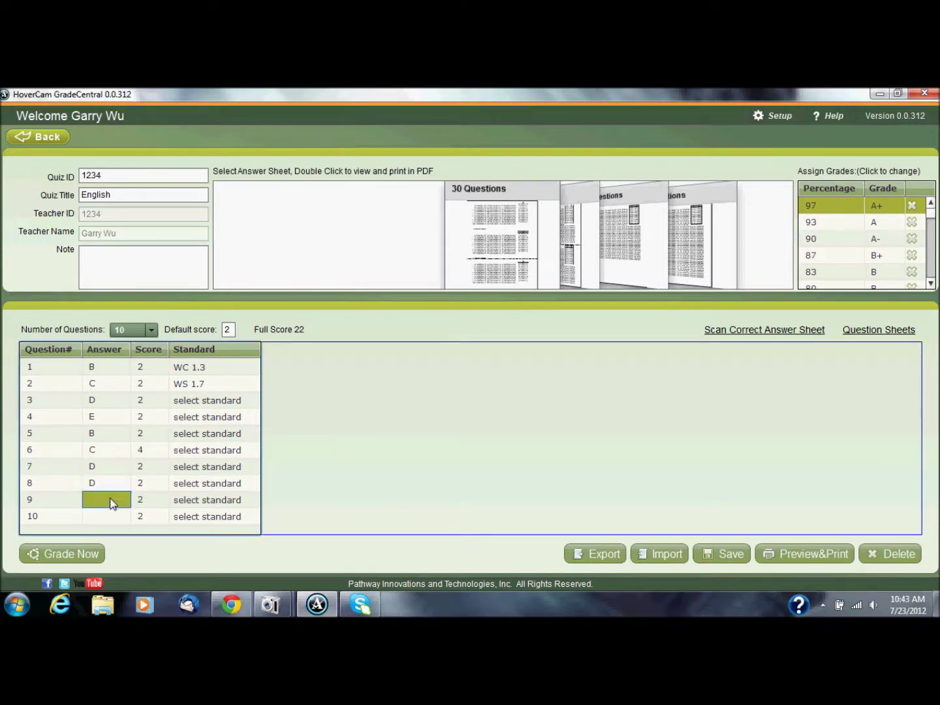
click(111, 503)
text(D)
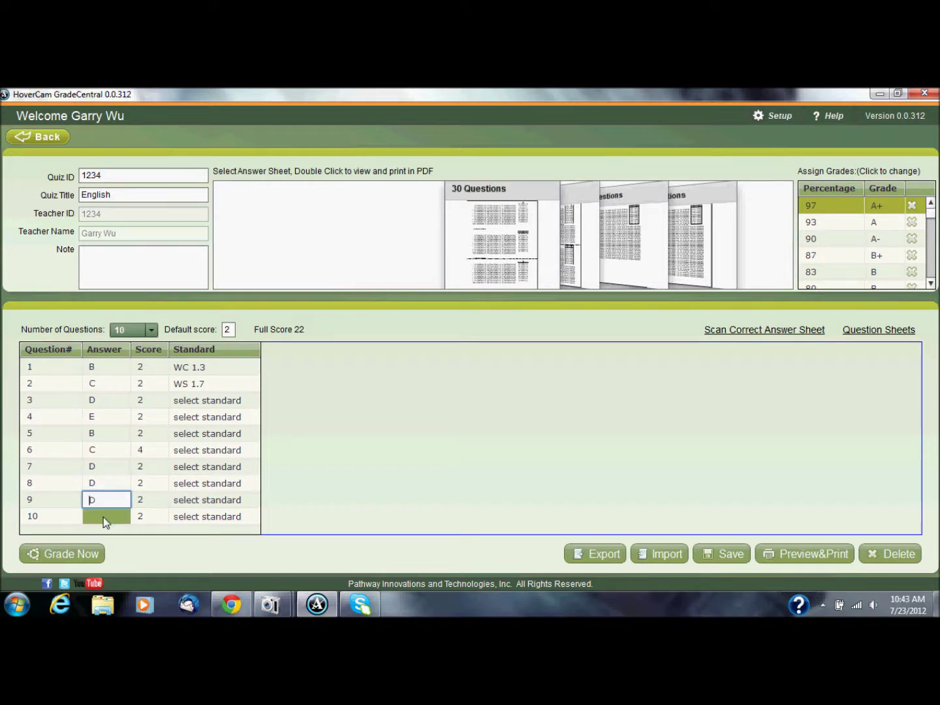
text(D)
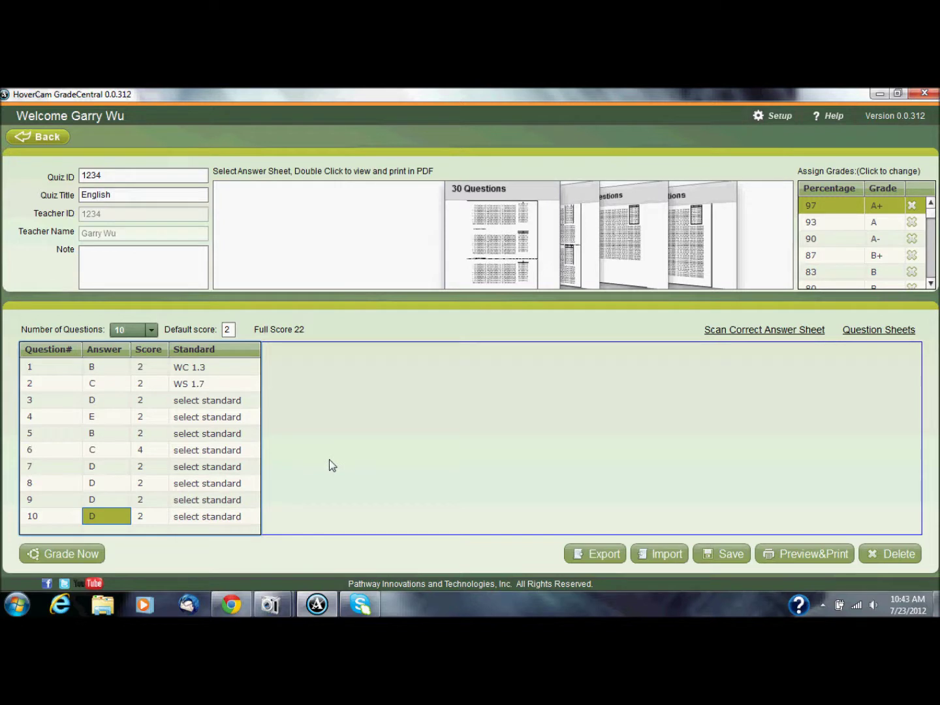
Scan the correct answer sheet to fill the key with B for questions 1–5 and C for 6–10.
click(749, 332)
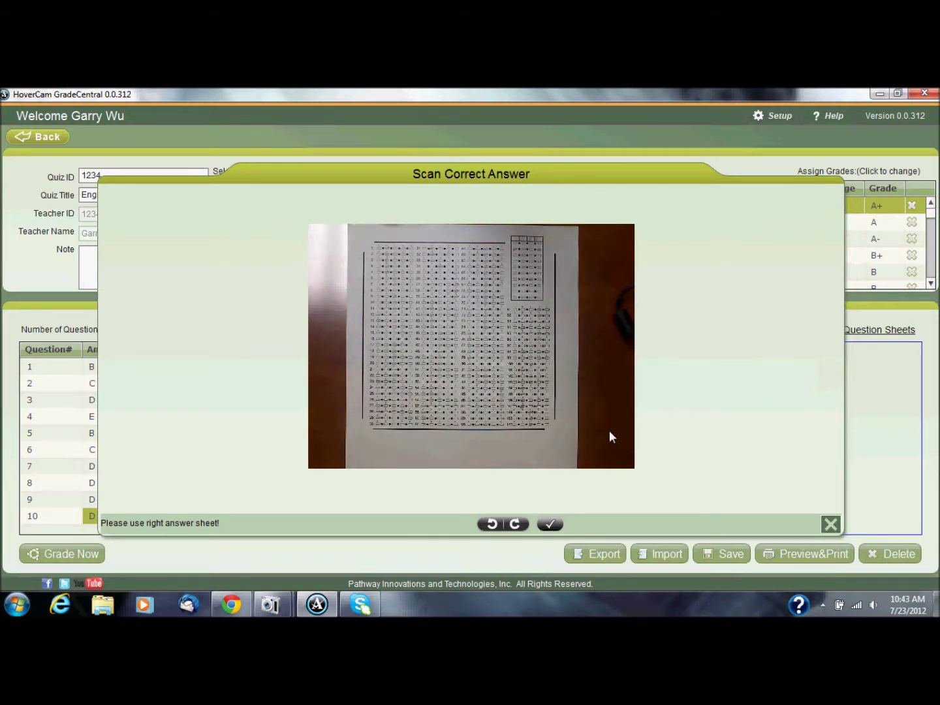
click(551, 527)
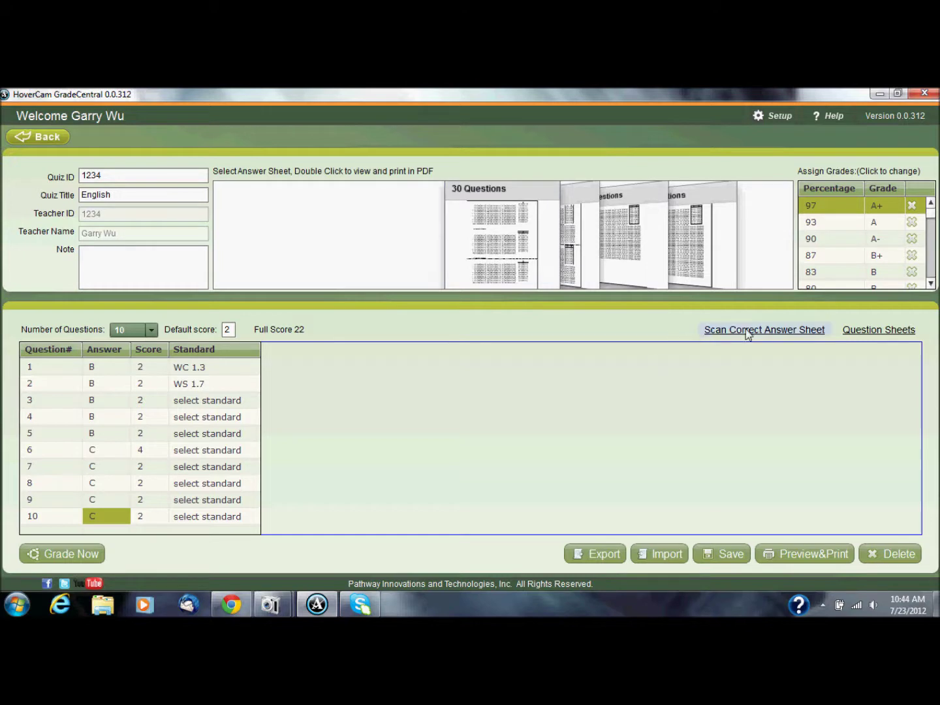
click(766, 333)
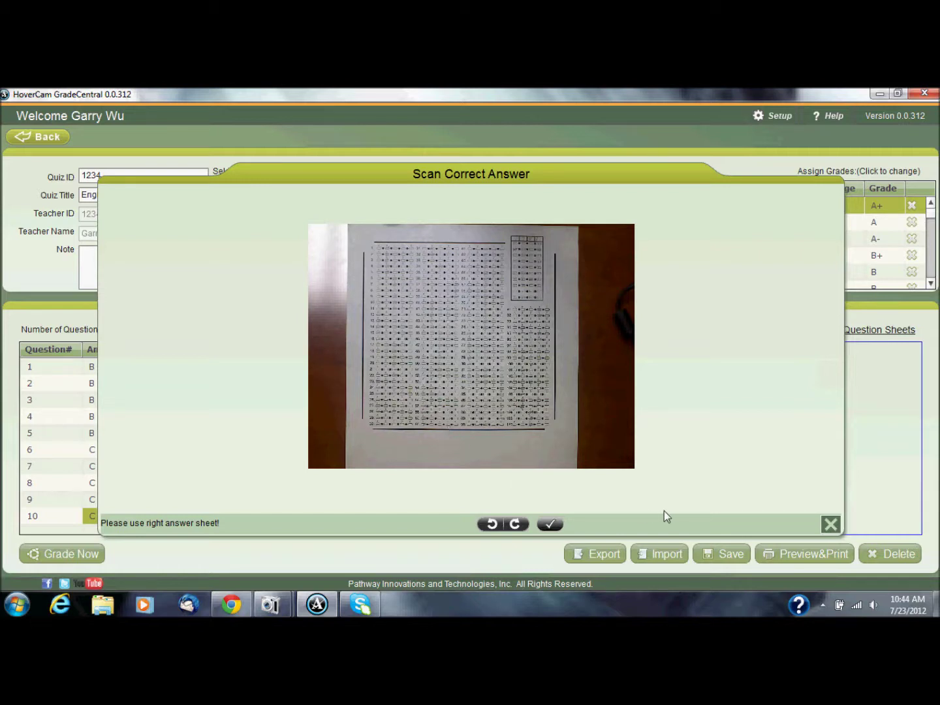
click(829, 525)
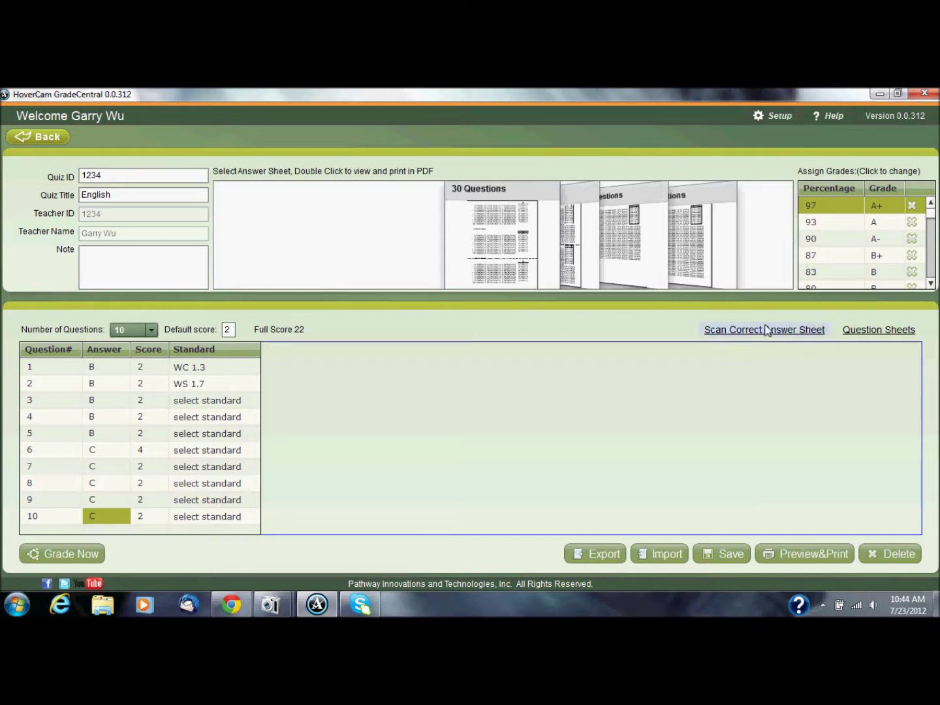
click(882, 330)
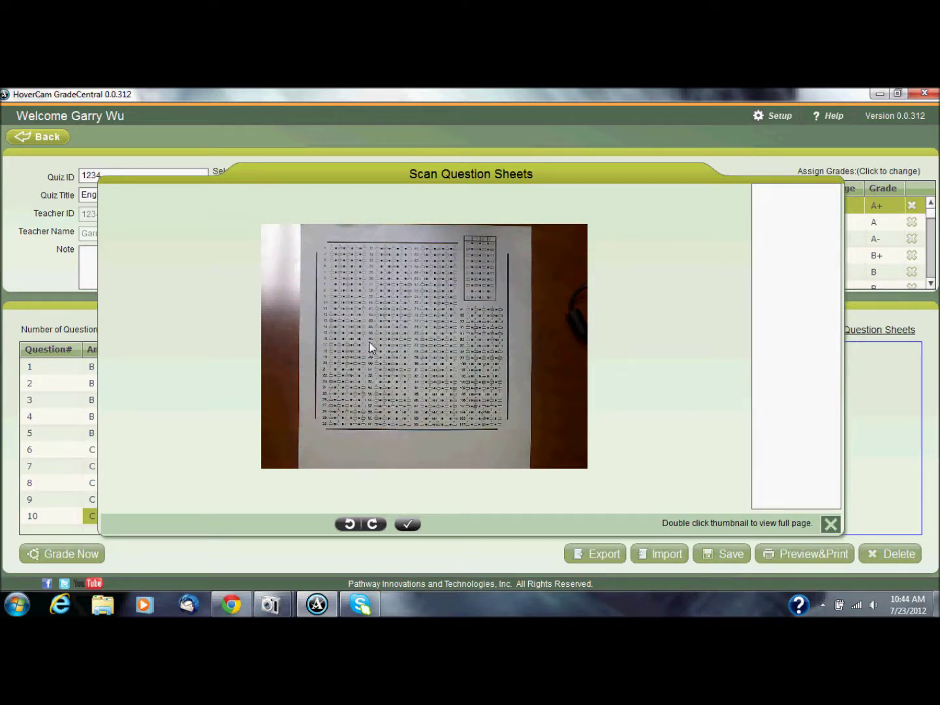
click(831, 526)
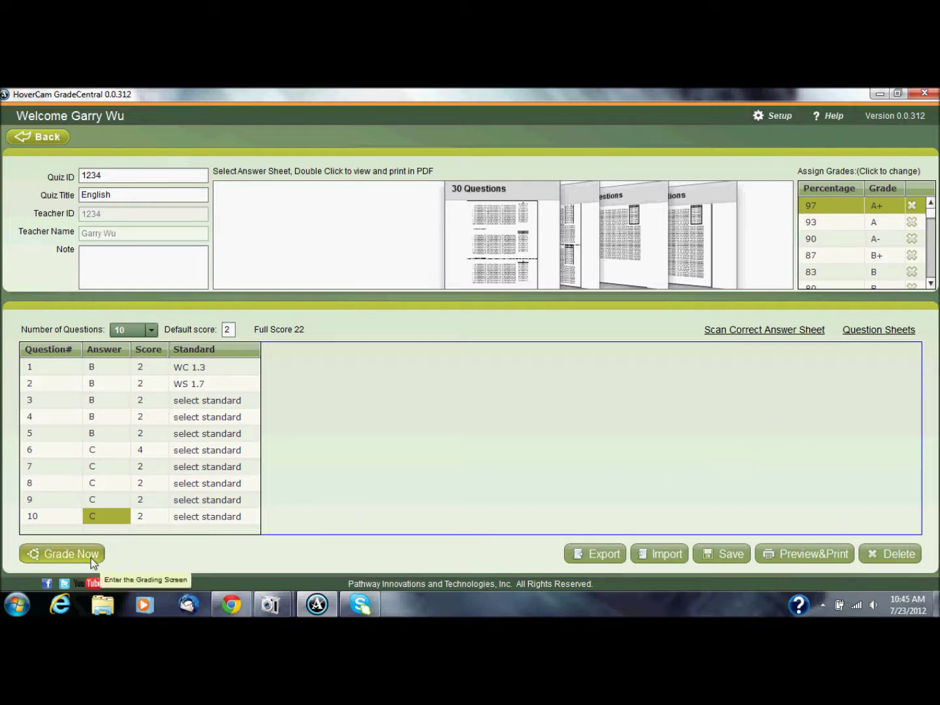
click(597, 561)
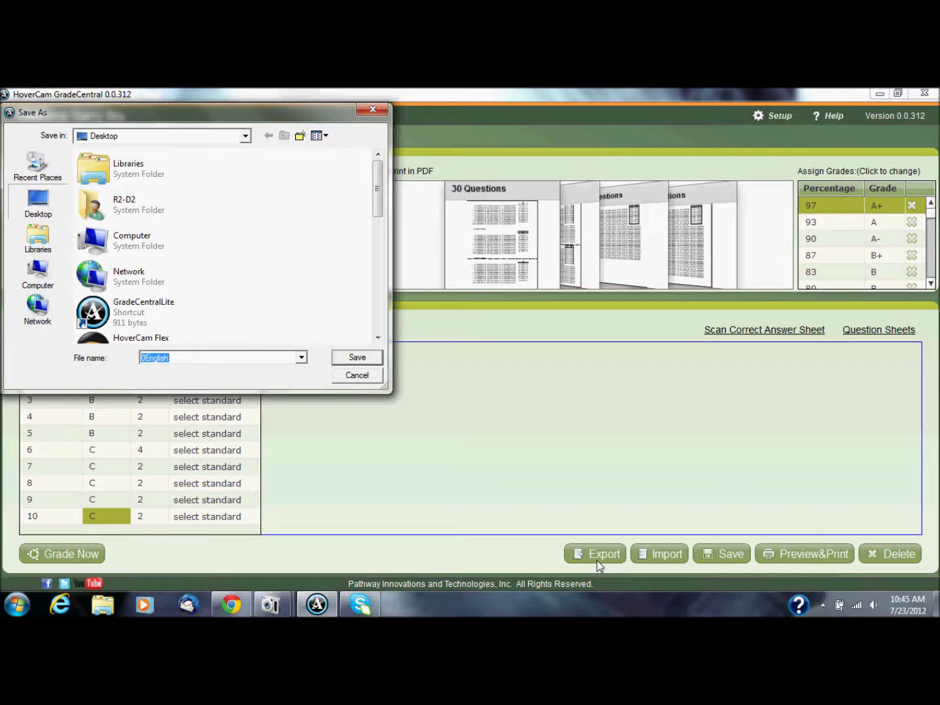
click(359, 376)
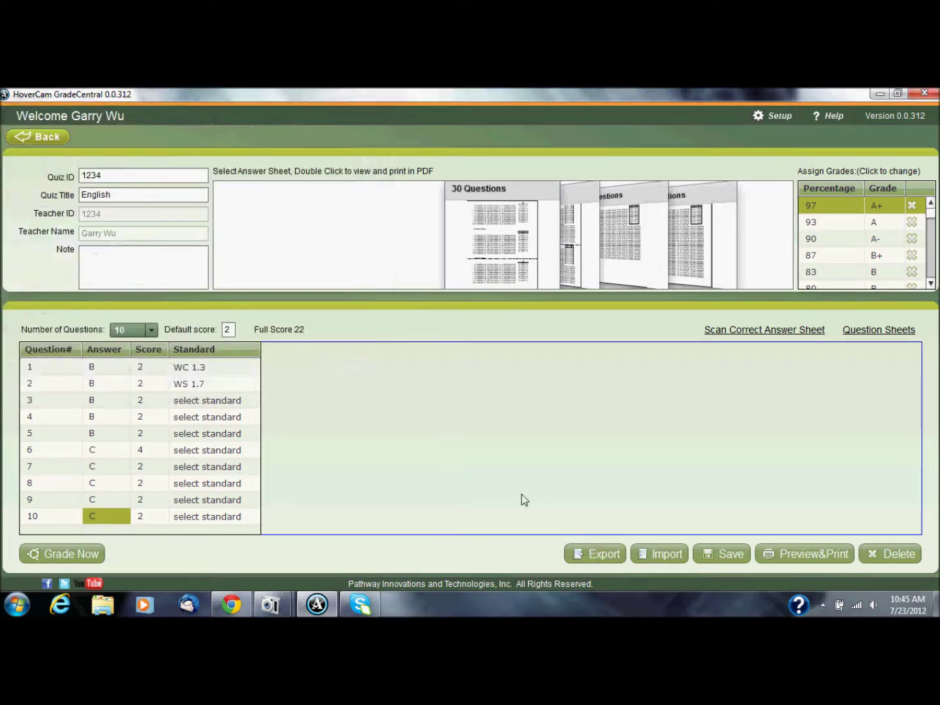
click(673, 557)
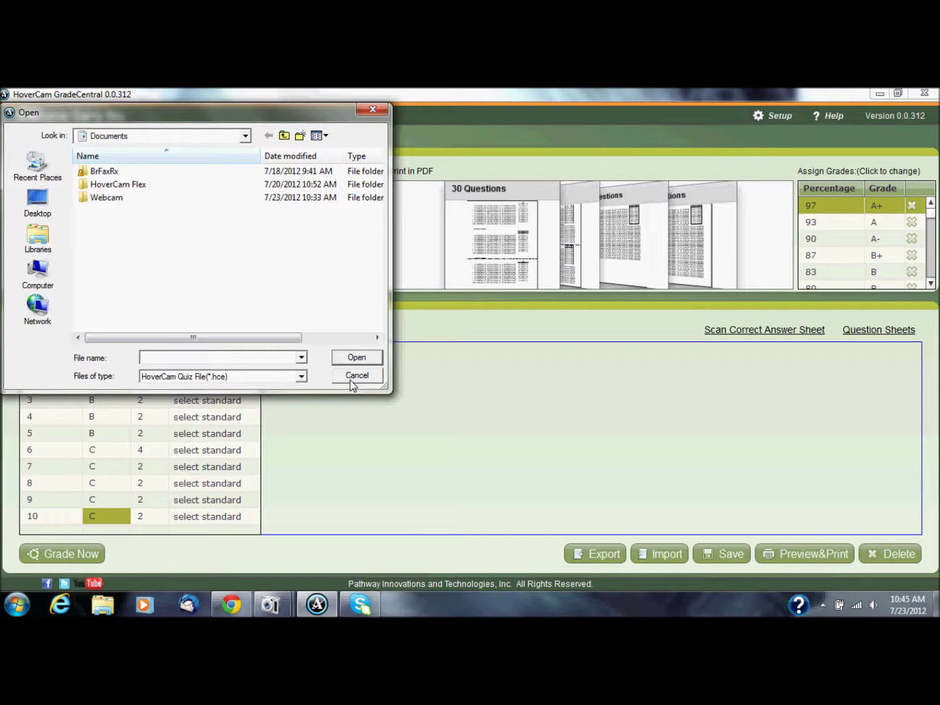
click(350, 380)
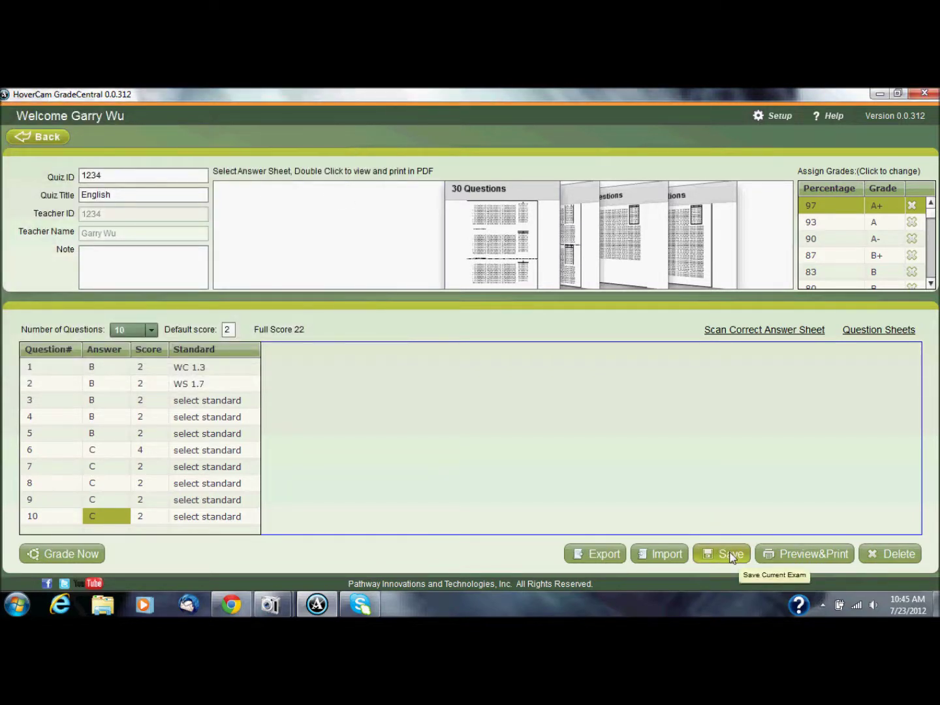
click(806, 553)
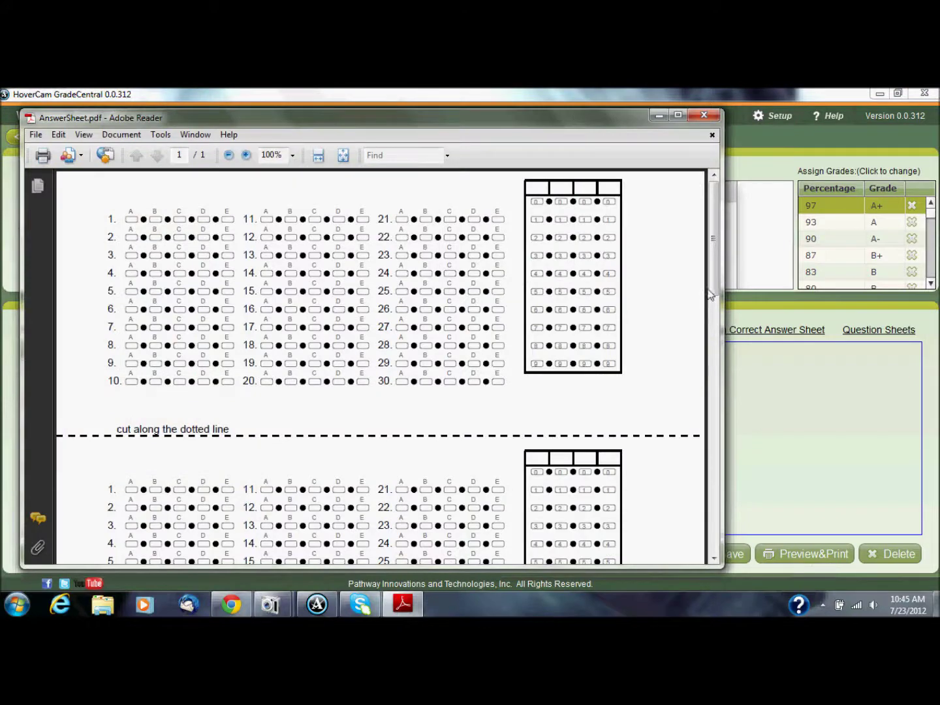
click(678, 115)
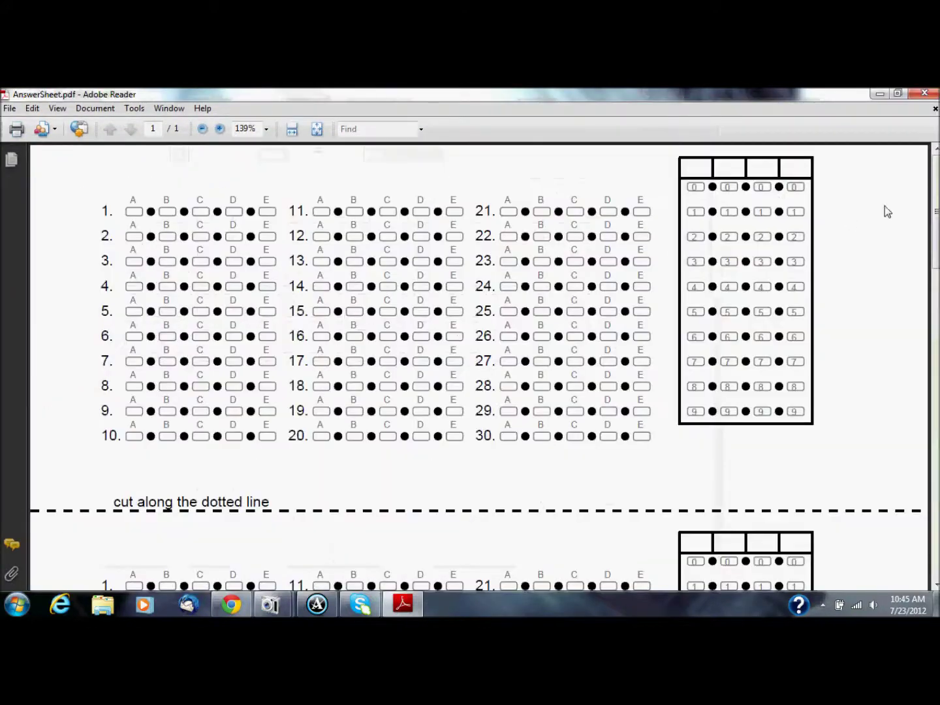
drag(937, 212, 937, 365)
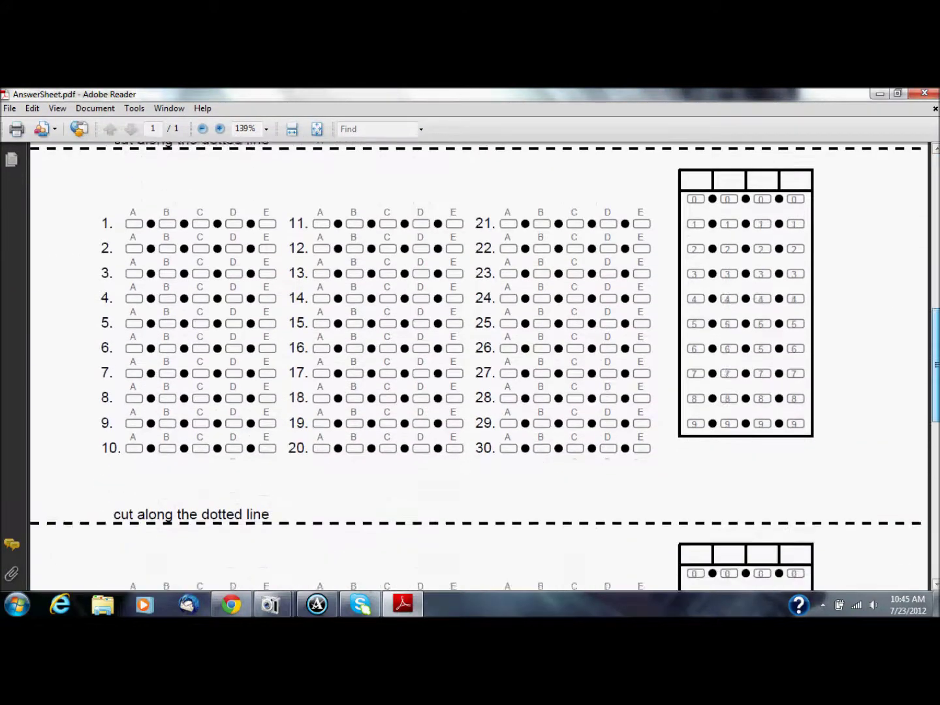
scroll(477, 366, down, 10)
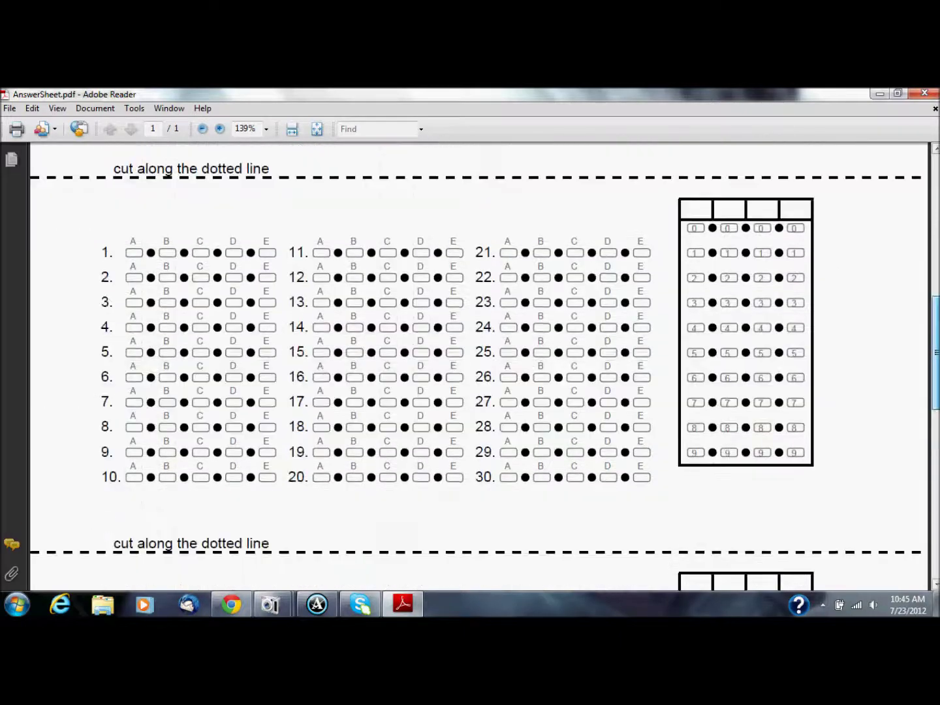
drag(937, 349, 936, 206)
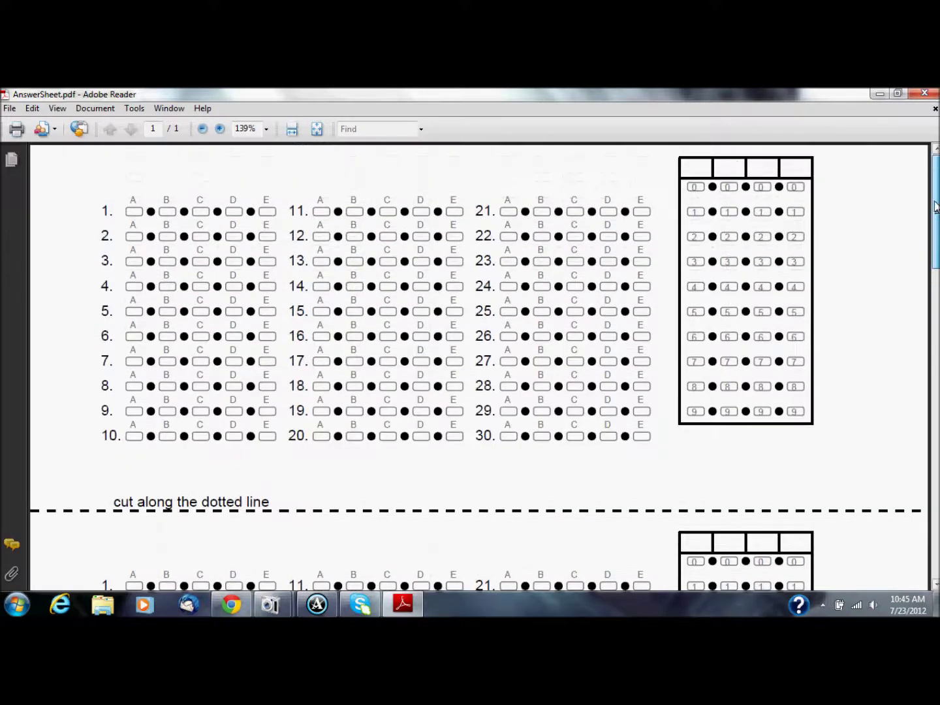
click(924, 93)
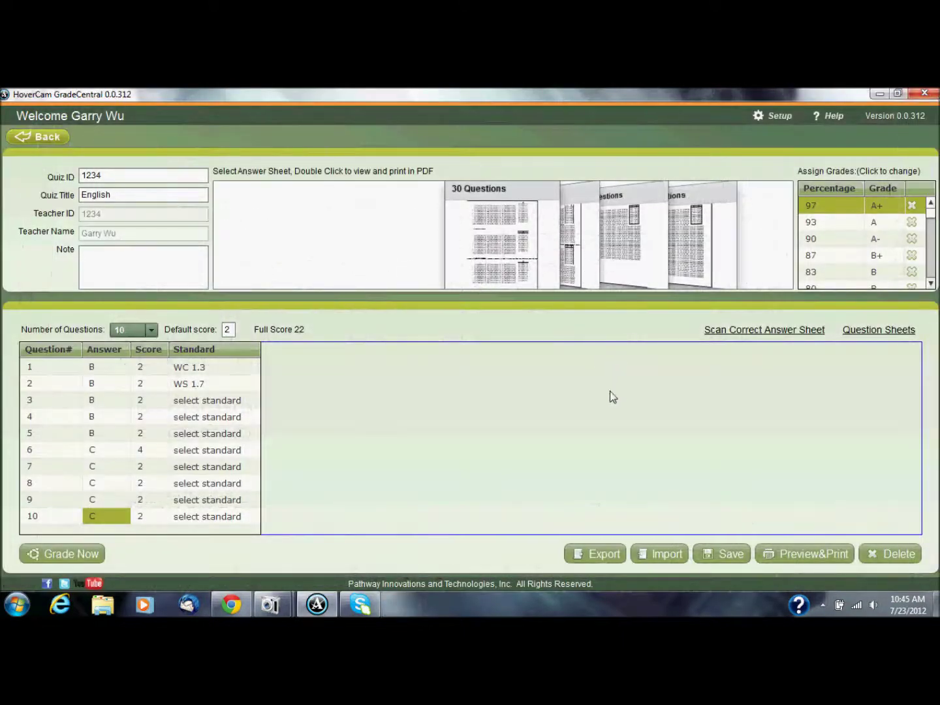